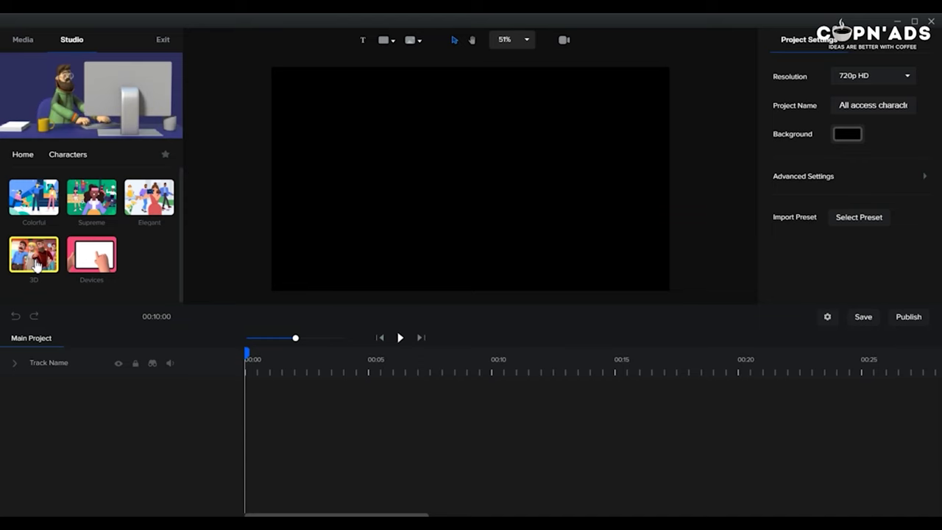
- Scroll through the 3D character grid and download the Reindeer character
{"action": "left_click", "coordinate": [36, 264]}
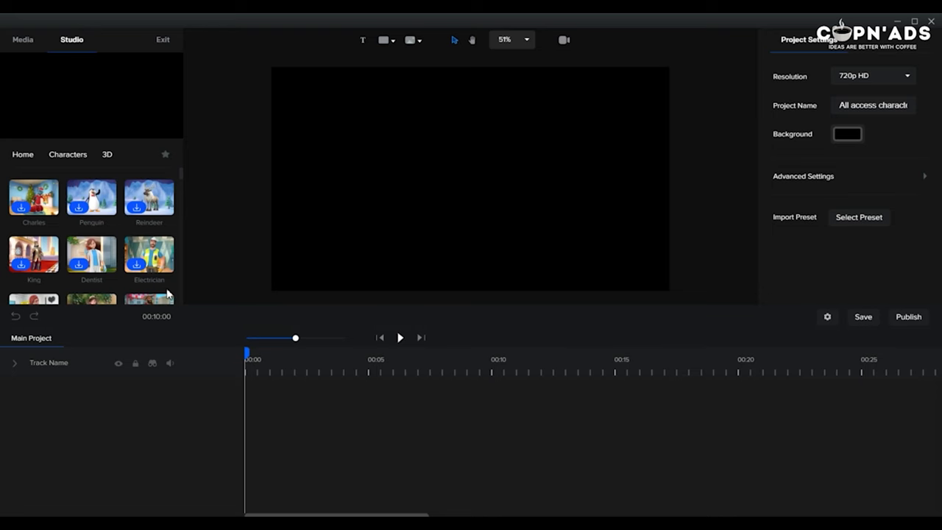
{"action": "scroll", "coordinate": [153, 250], "scroll_direction": "down", "scroll_amount": 5}
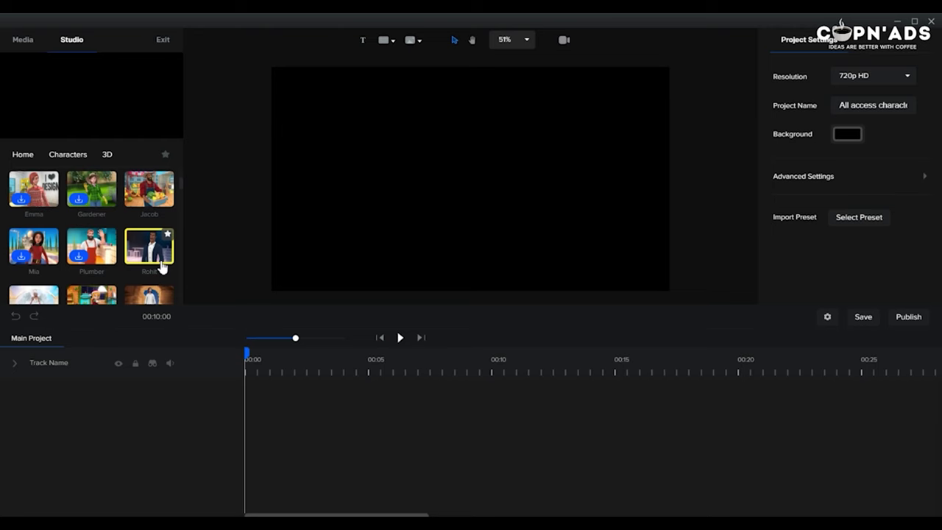
{"action": "scroll", "coordinate": [161, 285], "scroll_direction": "down", "scroll_amount": 3}
{"action": "scroll", "coordinate": [161, 286], "scroll_direction": "down", "scroll_amount": 10}
{"action": "scroll", "coordinate": [161, 286], "scroll_direction": "down", "scroll_amount": 8}
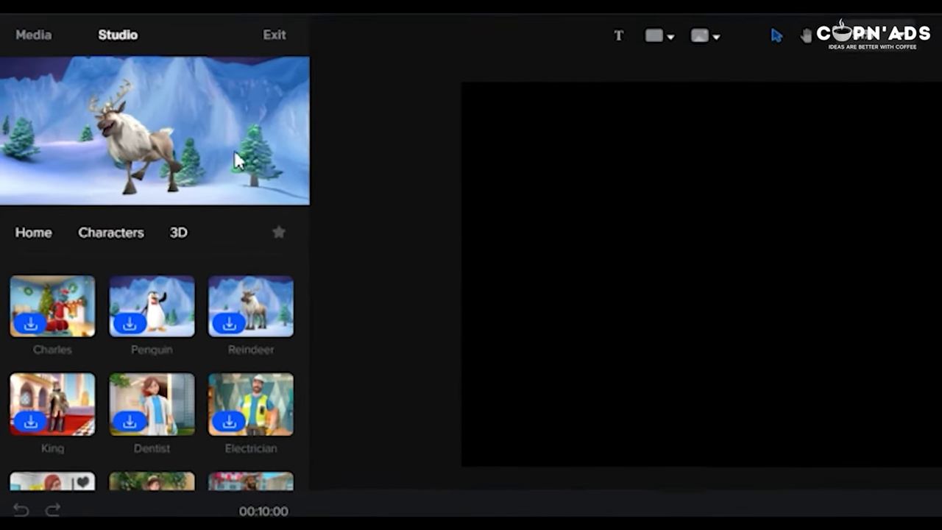
{"action": "left_click", "coordinate": [229, 328]}
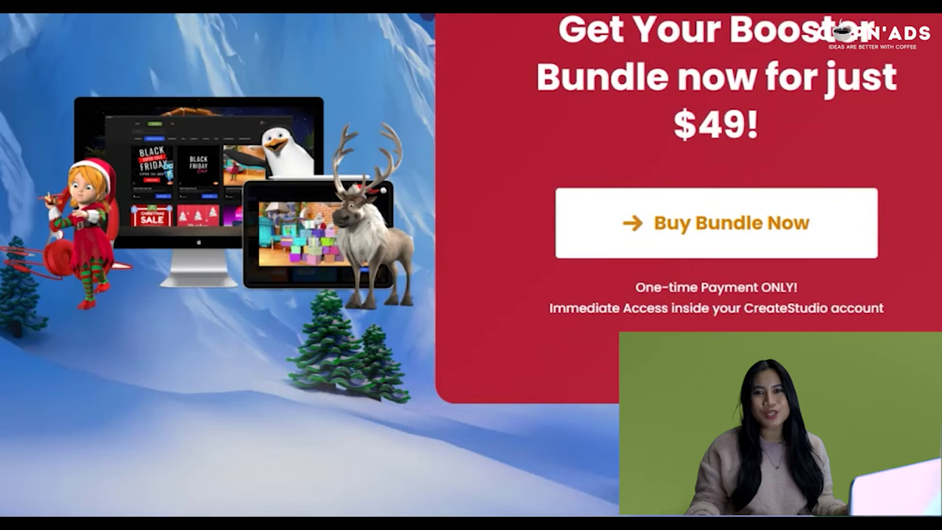
- Scroll down the Booster Bundle page and page the carousel past Santa Claus to more characters
{"action": "scroll", "coordinate": [471, 265], "scroll_direction": "down", "scroll_amount": 10}
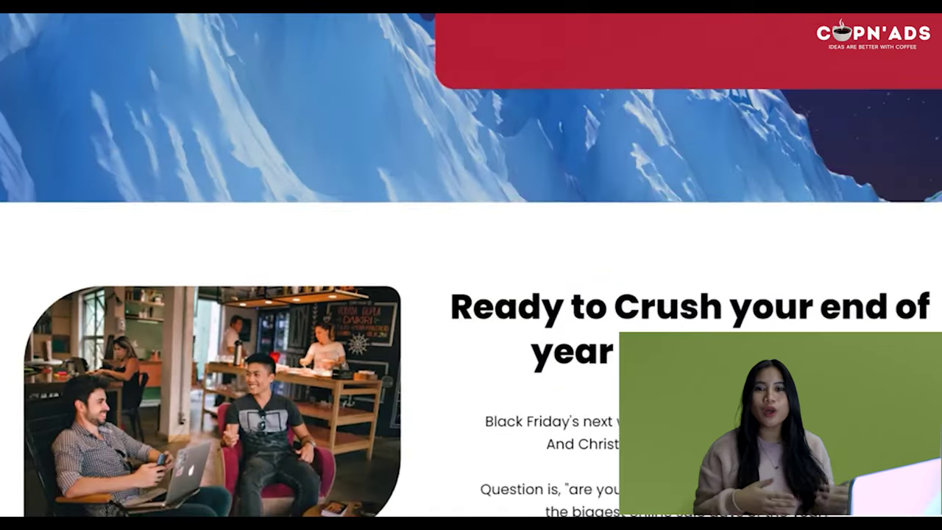
{"action": "scroll", "coordinate": [840, 34], "scroll_direction": "down", "scroll_amount": 4}
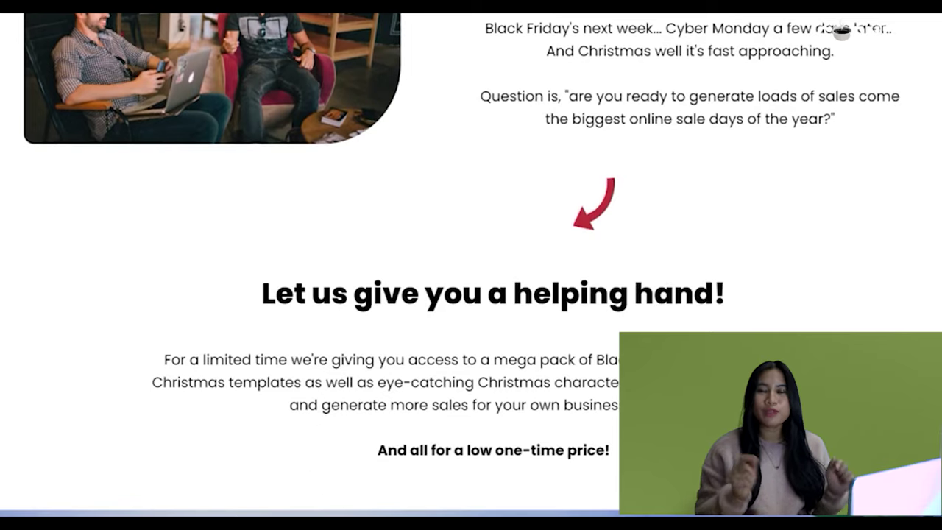
{"action": "scroll", "coordinate": [471, 265], "scroll_direction": "down", "scroll_amount": 6}
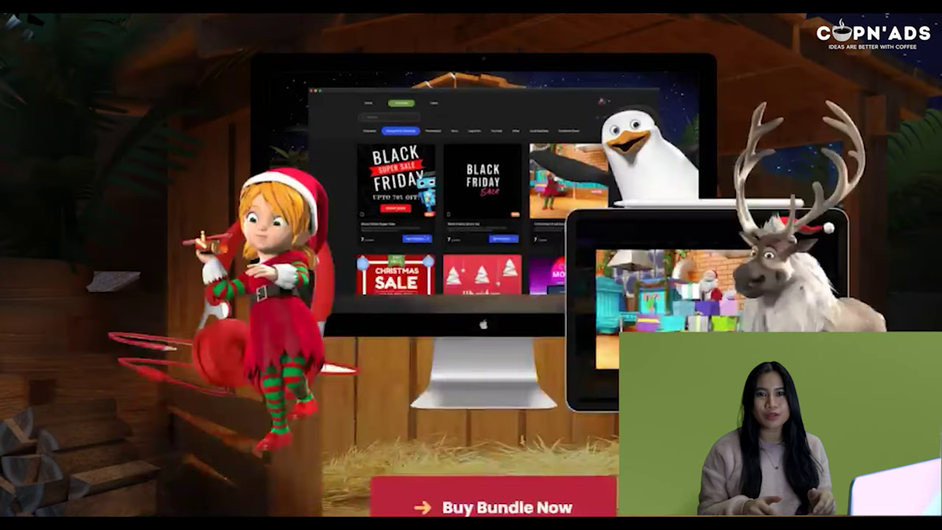
{"action": "scroll", "coordinate": [471, 265], "scroll_direction": "down", "scroll_amount": 4}
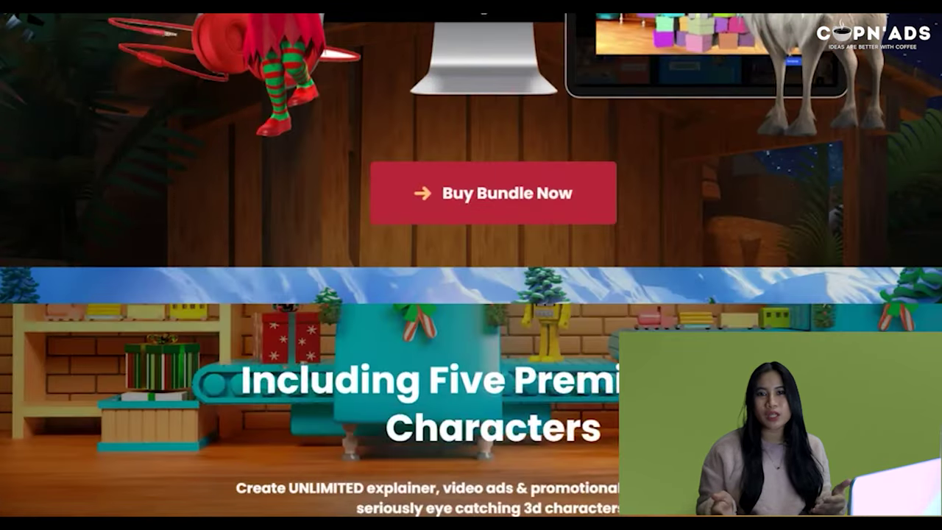
{"action": "scroll", "coordinate": [471, 265], "scroll_direction": "down", "scroll_amount": 6}
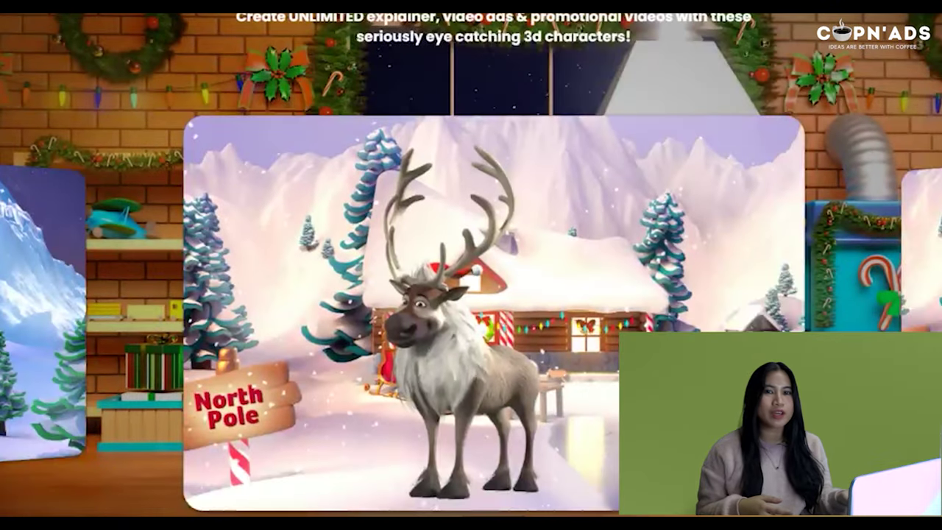
{"action": "scroll", "coordinate": [915, 309], "scroll_direction": "down", "scroll_amount": 2}
{"action": "scroll", "coordinate": [823, 302], "scroll_direction": "up", "scroll_amount": 1}
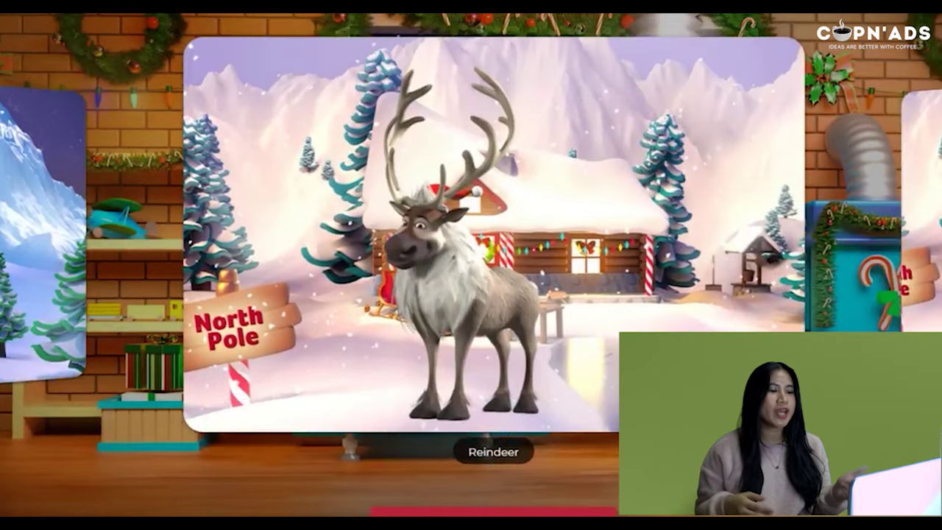
{"action": "left_click", "coordinate": [839, 291]}
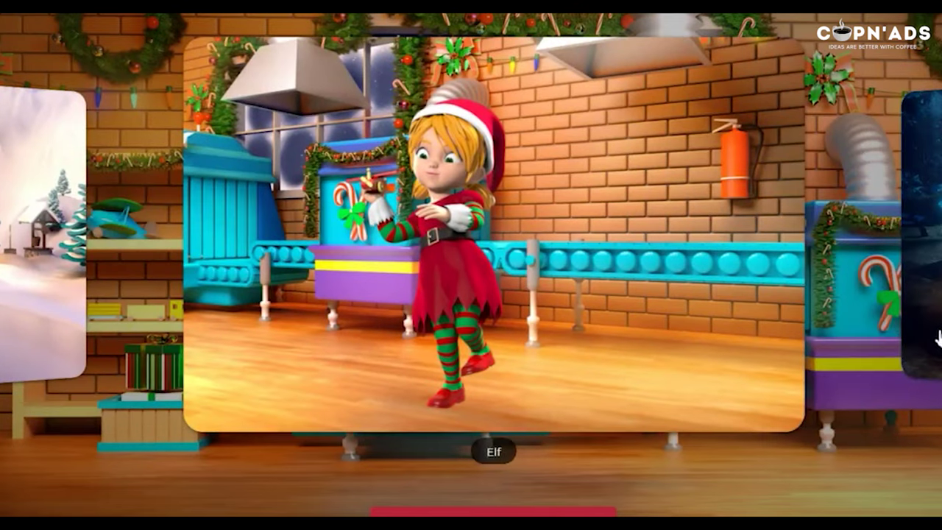
{"action": "left_click", "coordinate": [937, 335]}
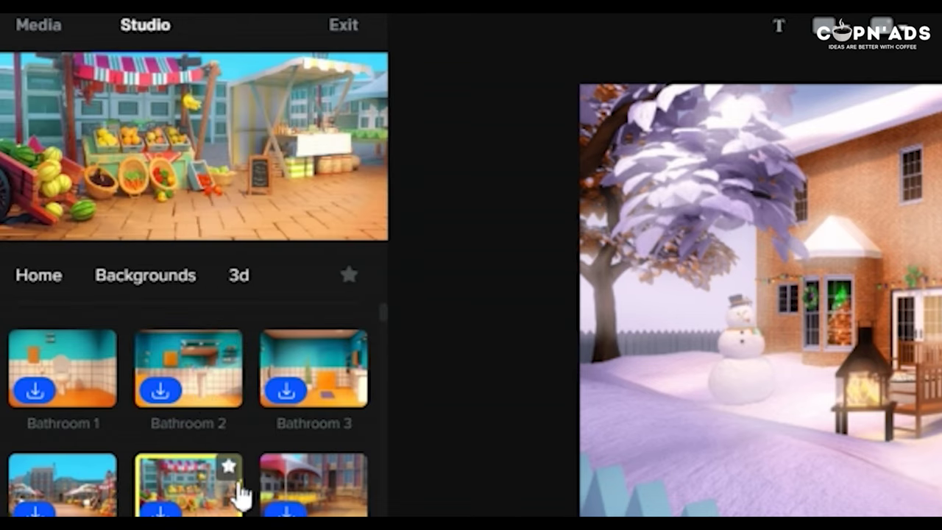
- Scroll through the 3D background thumbnails
{"action": "scroll", "coordinate": [308, 514], "scroll_direction": "down", "scroll_amount": 2}
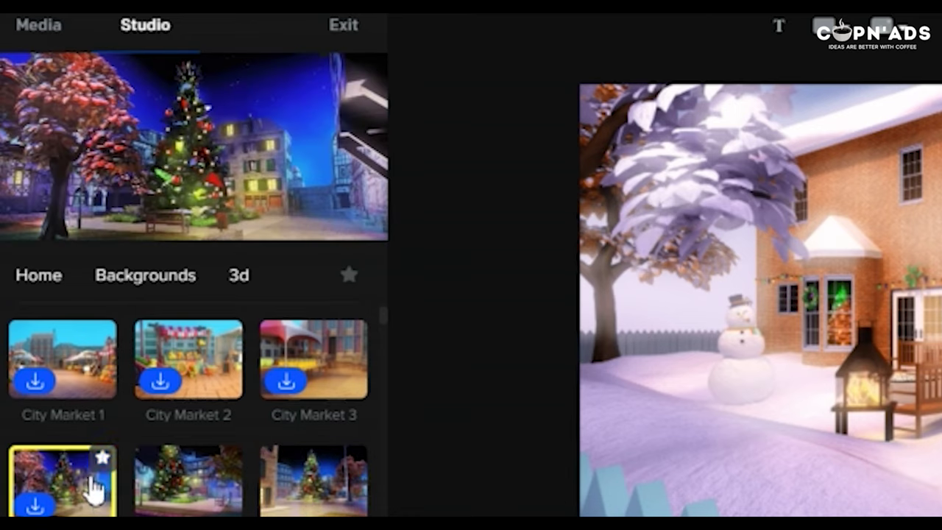
{"action": "scroll", "coordinate": [91, 488], "scroll_direction": "down", "scroll_amount": 3}
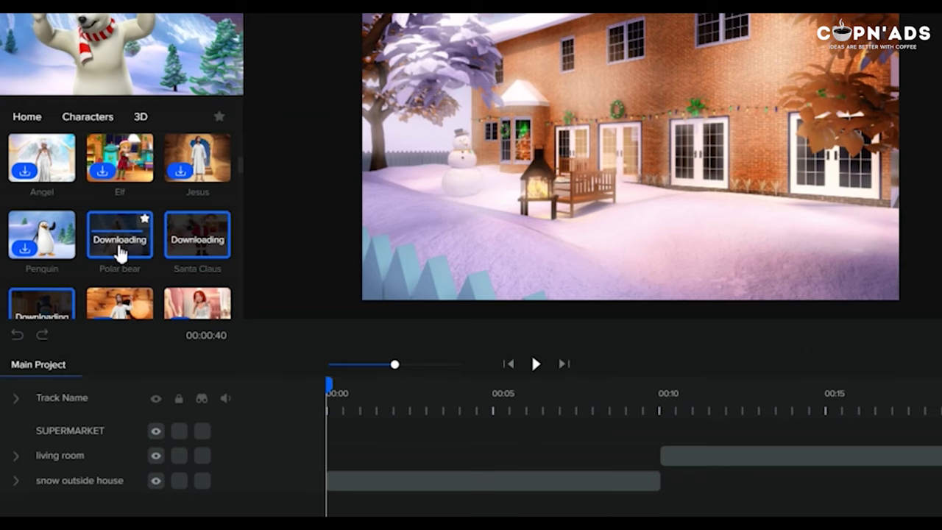
- Look through the 3D characters list for the Santa Claus character
{"action": "mouse_move", "coordinate": [195, 238]}
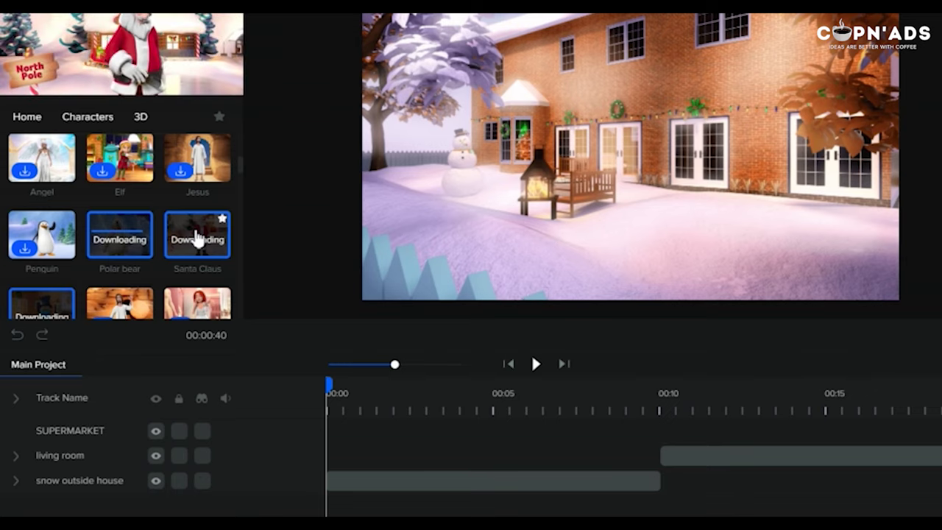
{"action": "scroll", "coordinate": [196, 238], "scroll_direction": "down", "scroll_amount": 1}
{"action": "mouse_move", "coordinate": [28, 257]}
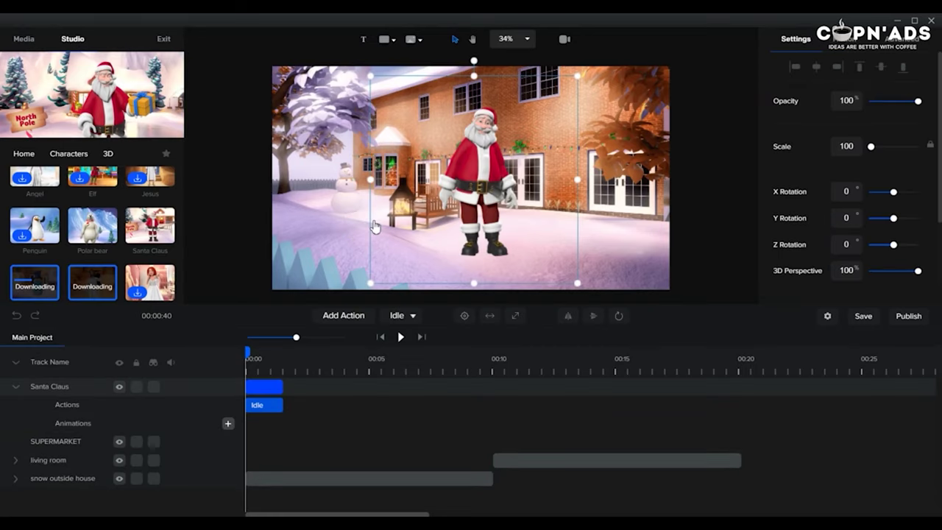
- Set Santa to Riding On A Sleigh, turn him 180°, tilt him, enlarge to 122 and shift left
{"action": "left_click", "coordinate": [397, 315]}
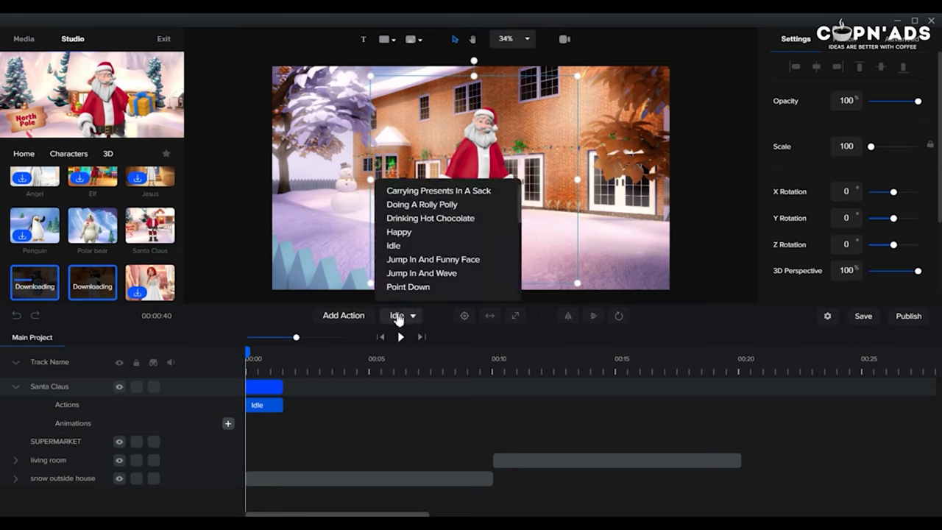
{"action": "left_click", "coordinate": [412, 259]}
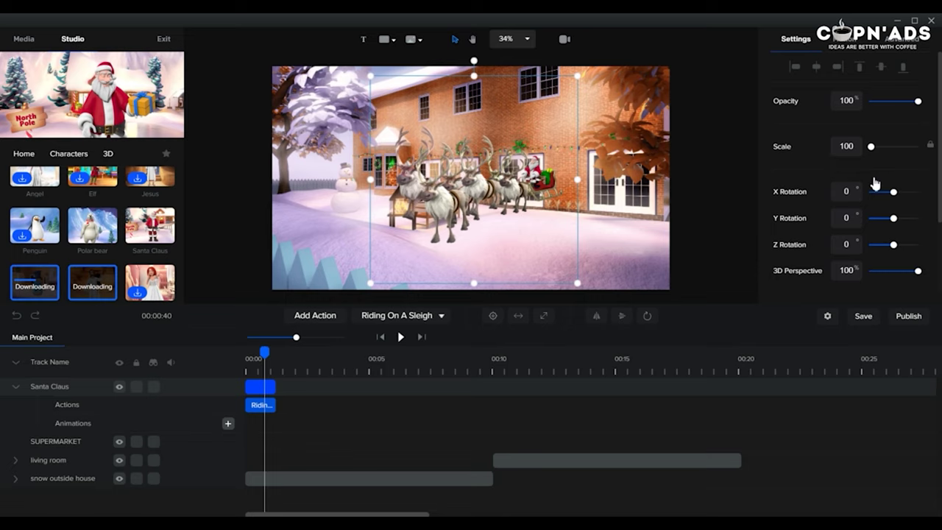
{"action": "left_click_drag", "start_coordinate": [894, 220], "coordinate": [906, 219]}
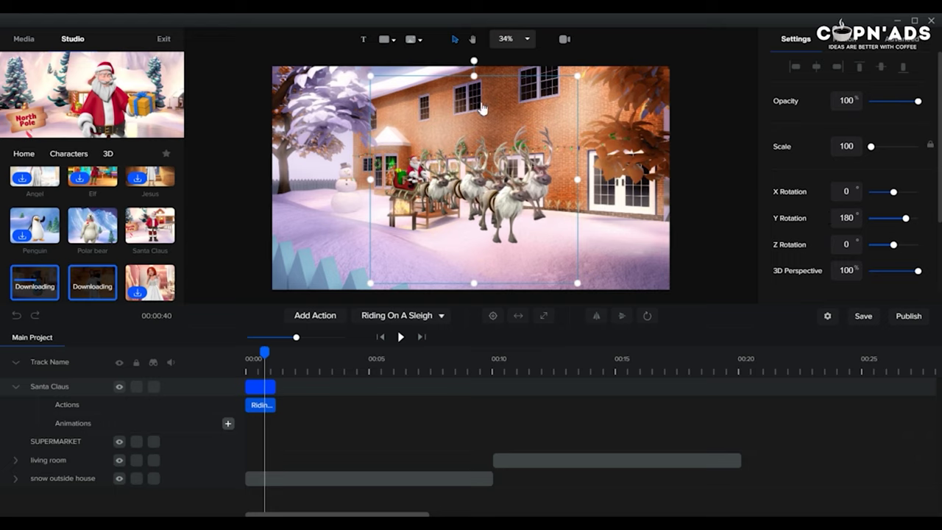
{"action": "left_click_drag", "start_coordinate": [474, 60], "coordinate": [440, 68]}
{"action": "left_click_drag", "start_coordinate": [605, 251], "coordinate": [667, 271]}
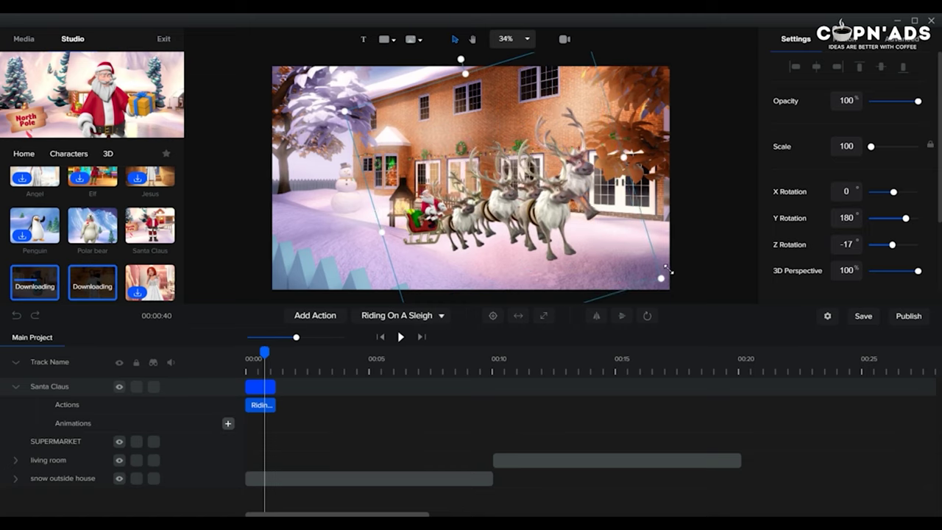
{"action": "left_click_drag", "start_coordinate": [524, 203], "coordinate": [440, 200]}
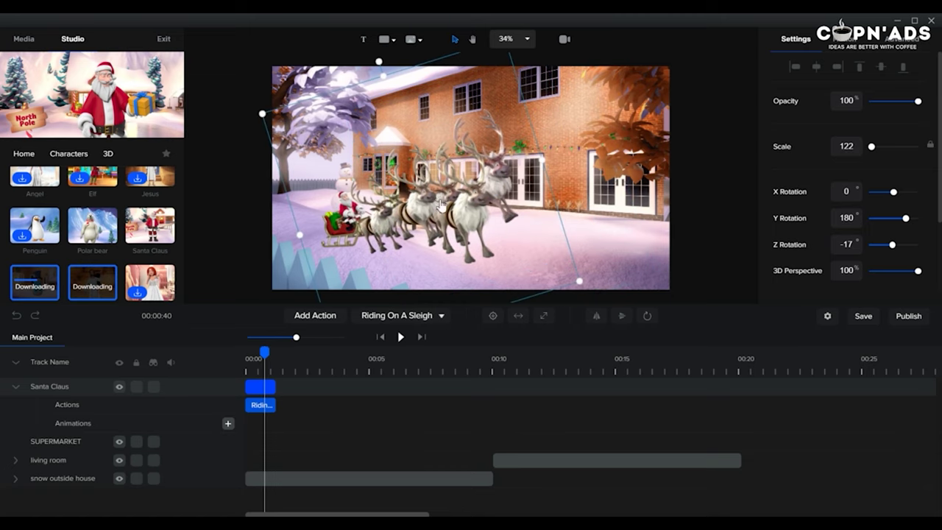
- Add a second Riding On A Sleigh action and rewind playback to the start
{"action": "left_click", "coordinate": [324, 318]}
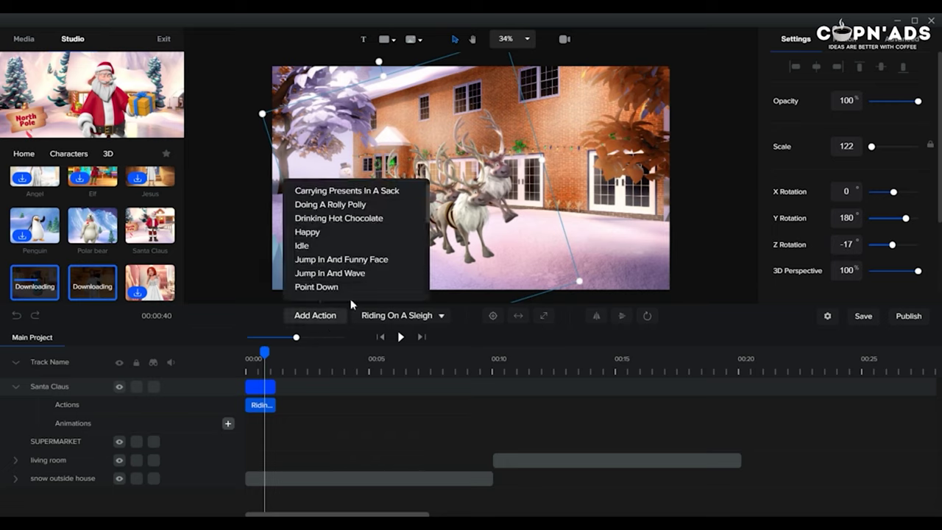
{"action": "left_click_drag", "start_coordinate": [429, 215], "coordinate": [428, 251]}
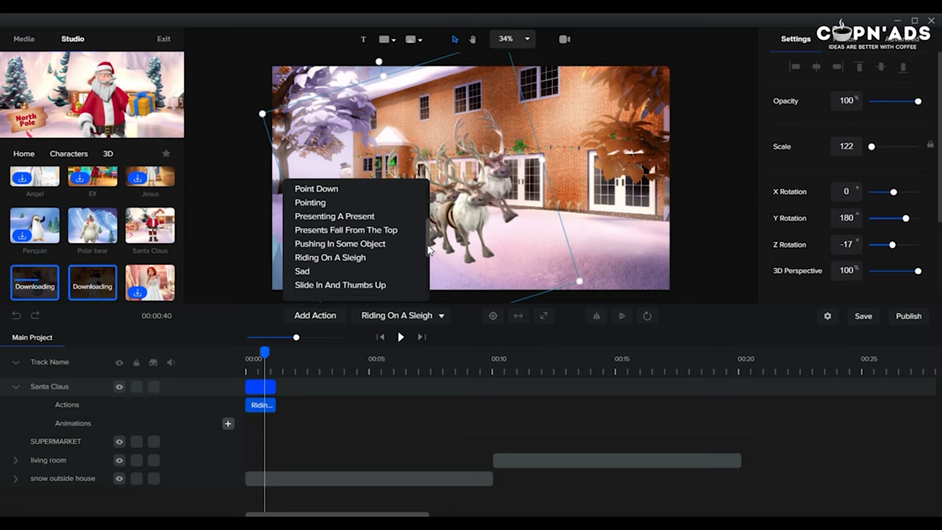
{"action": "left_click", "coordinate": [327, 258]}
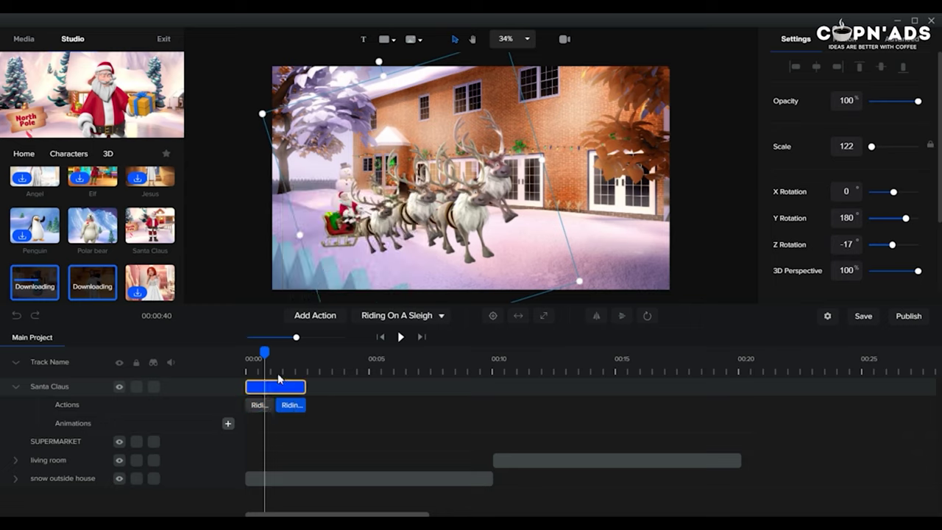
{"action": "left_click_drag", "start_coordinate": [256, 353], "coordinate": [232, 359]}
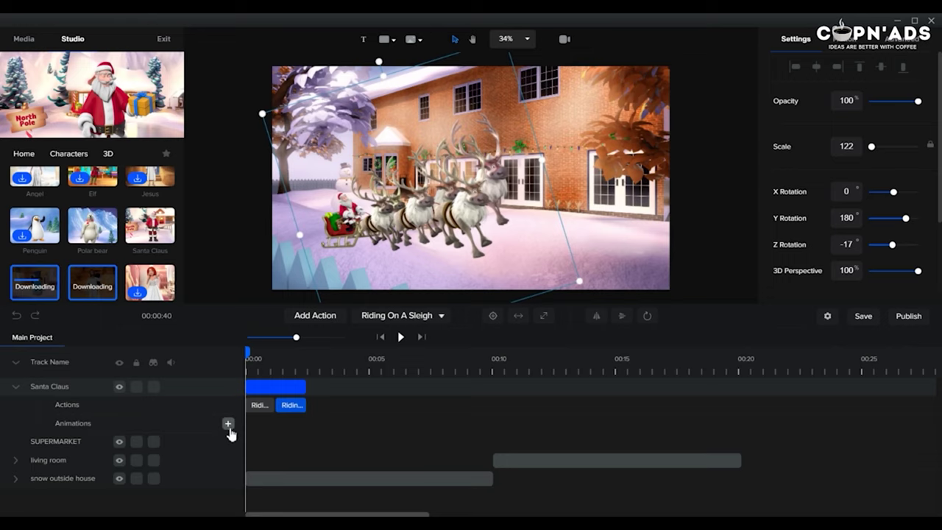
- Animate the sleigh's position from off the left edge to the upper right
{"action": "left_click", "coordinate": [228, 425]}
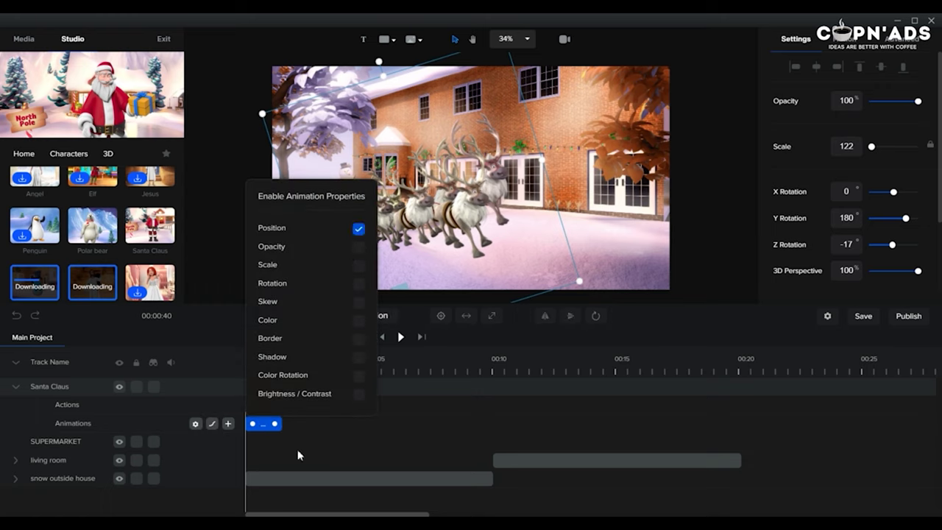
{"action": "left_click", "coordinate": [298, 455]}
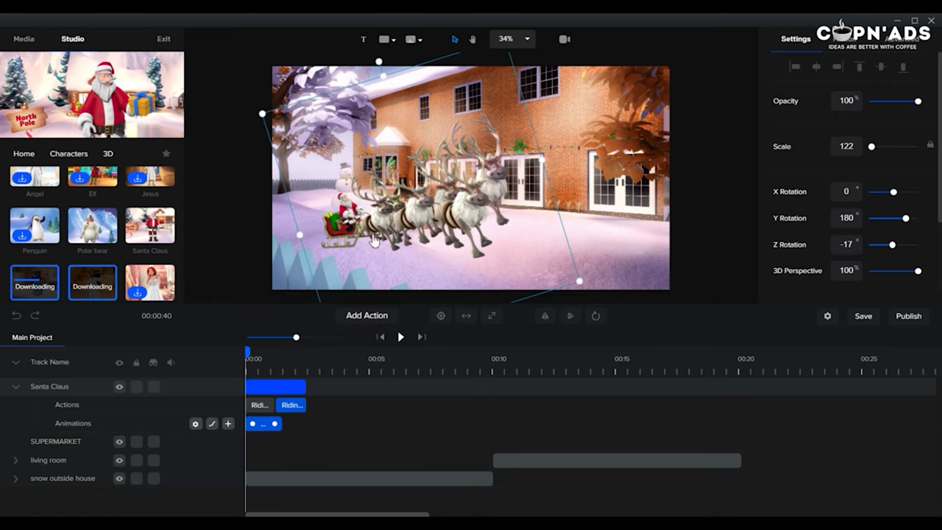
{"action": "left_click_drag", "start_coordinate": [479, 212], "coordinate": [240, 232]}
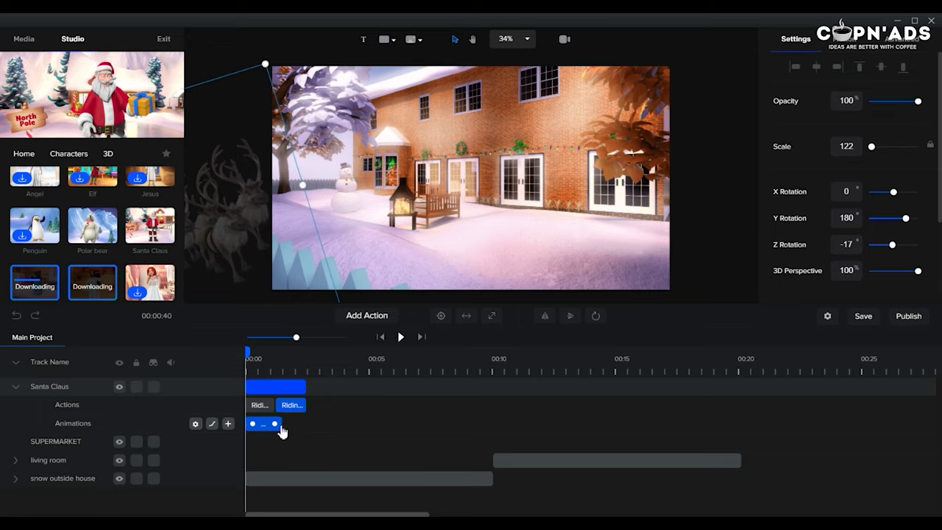
{"action": "left_click", "coordinate": [301, 368]}
{"action": "left_click_drag", "start_coordinate": [301, 353], "coordinate": [304, 355]}
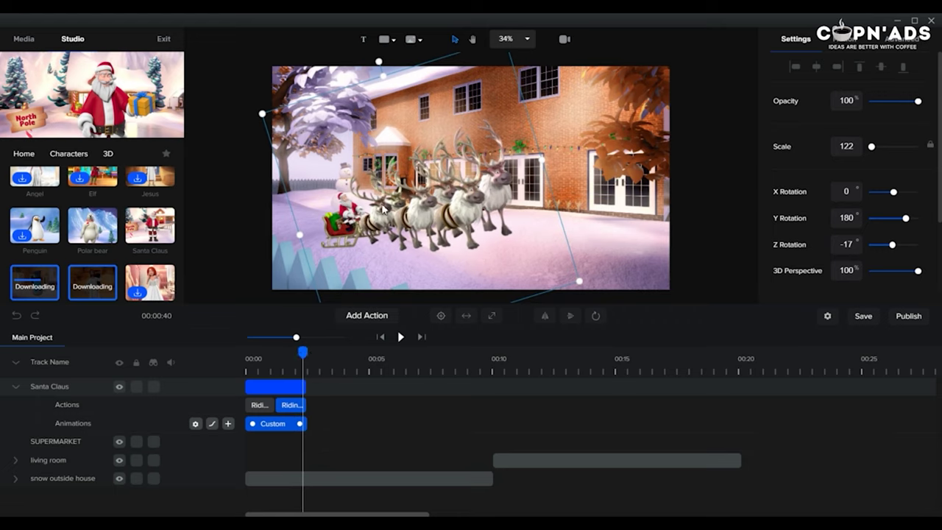
{"action": "left_click_drag", "start_coordinate": [404, 216], "coordinate": [750, 116]}
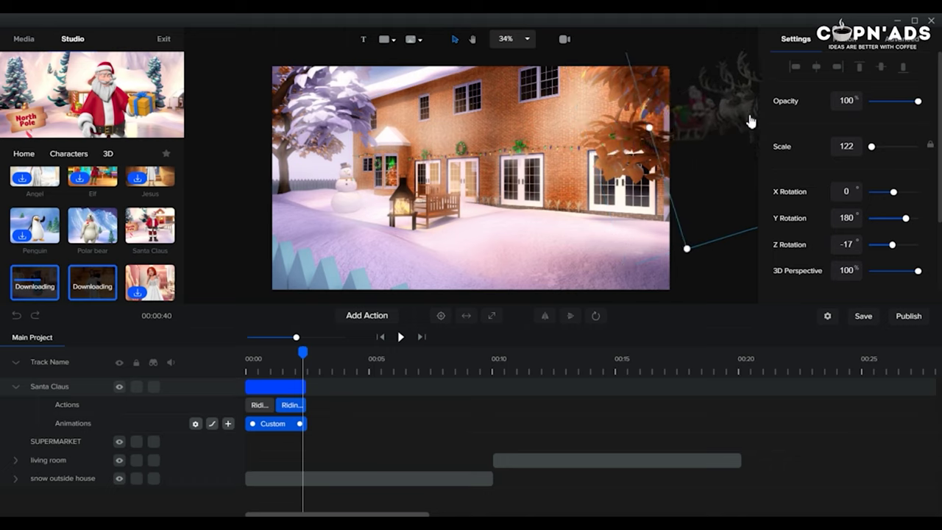
{"action": "left_click", "coordinate": [381, 336]}
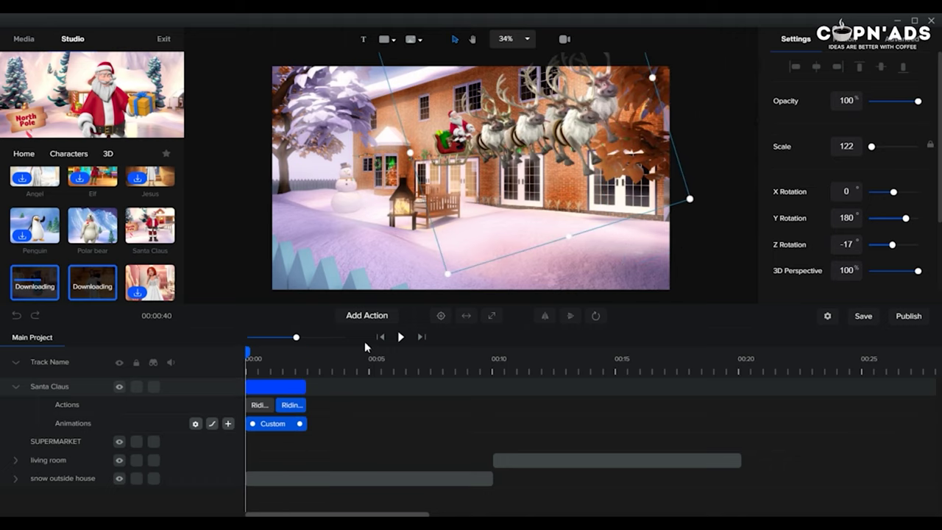
{"action": "left_click", "coordinate": [308, 351]}
{"action": "mouse_move", "coordinate": [268, 354]}
{"action": "left_mouse_down"}
{"action": "mouse_move", "coordinate": [255, 353]}
{"action": "mouse_move", "coordinate": [284, 354]}
{"action": "left_mouse_up"}
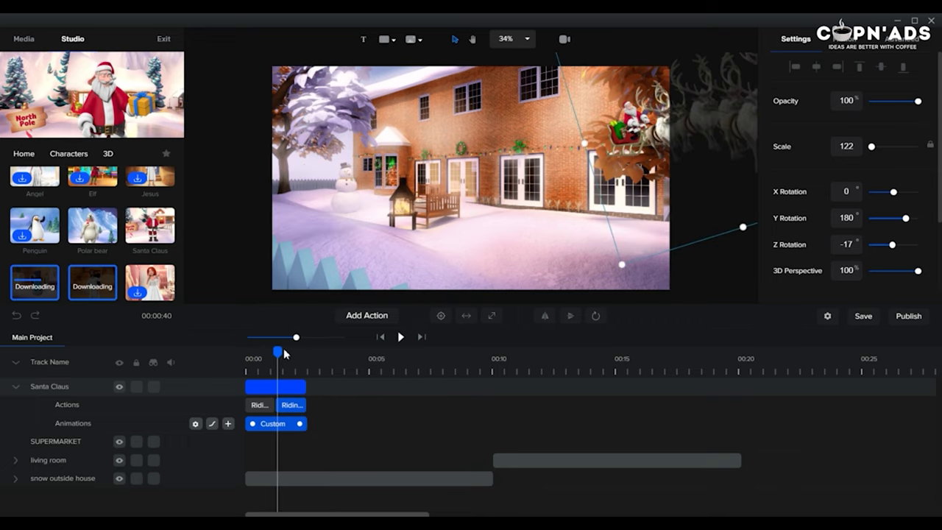
- Play the sleigh's flight back from the start to review it
{"action": "left_click", "coordinate": [381, 336]}
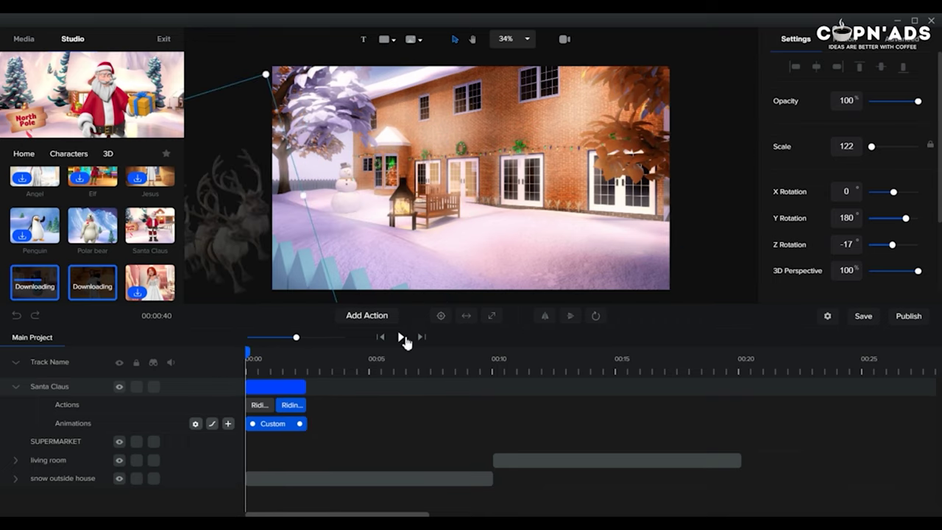
{"action": "left_click", "coordinate": [401, 338]}
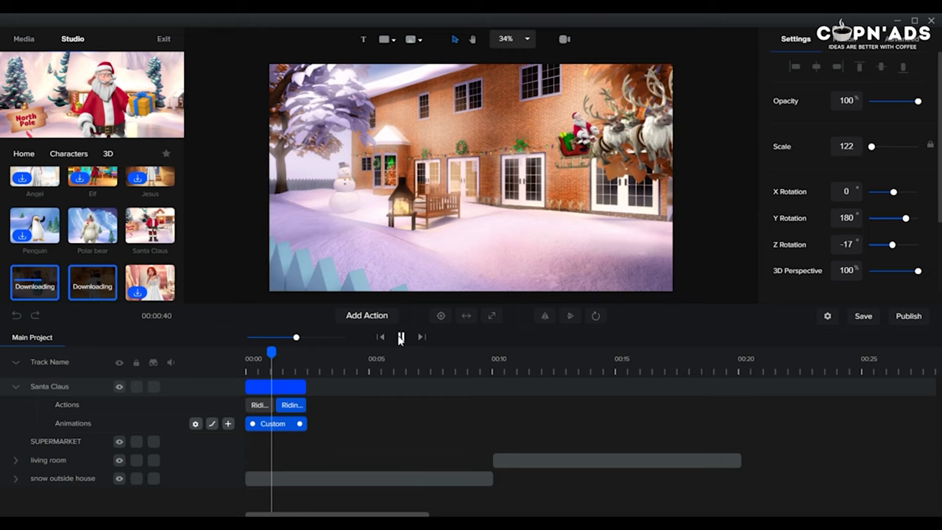
{"action": "left_click", "coordinate": [402, 338]}
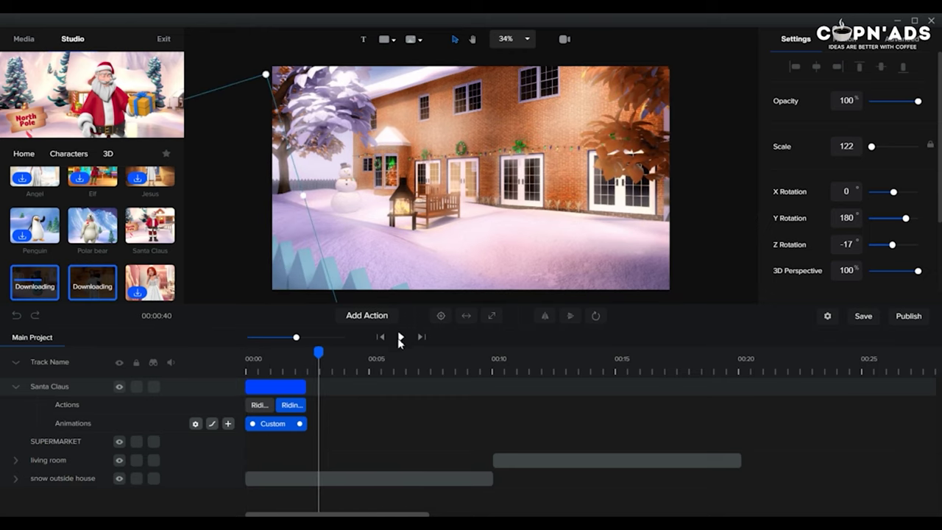
{"action": "left_click", "coordinate": [273, 363]}
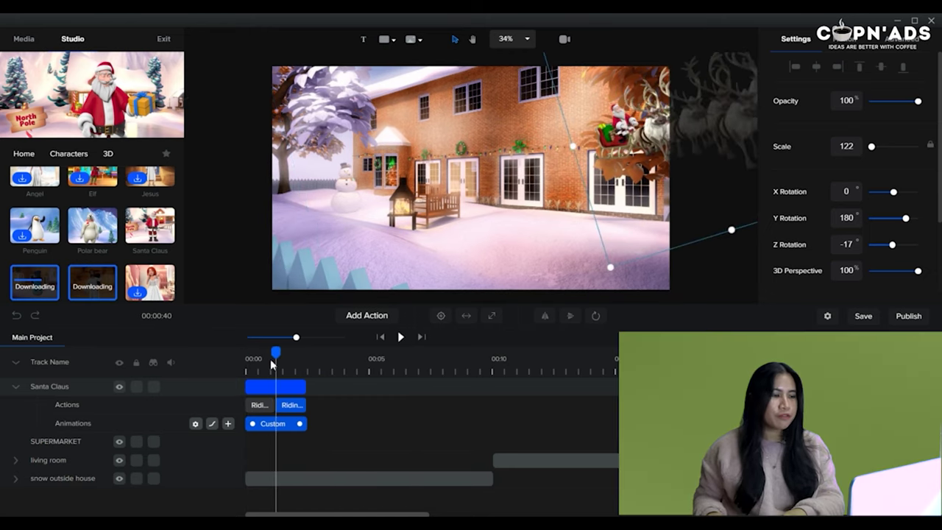
- Change the sleigh's motion easing to Linear after trying Expo and Power1, then replay
{"action": "left_click", "coordinate": [212, 424]}
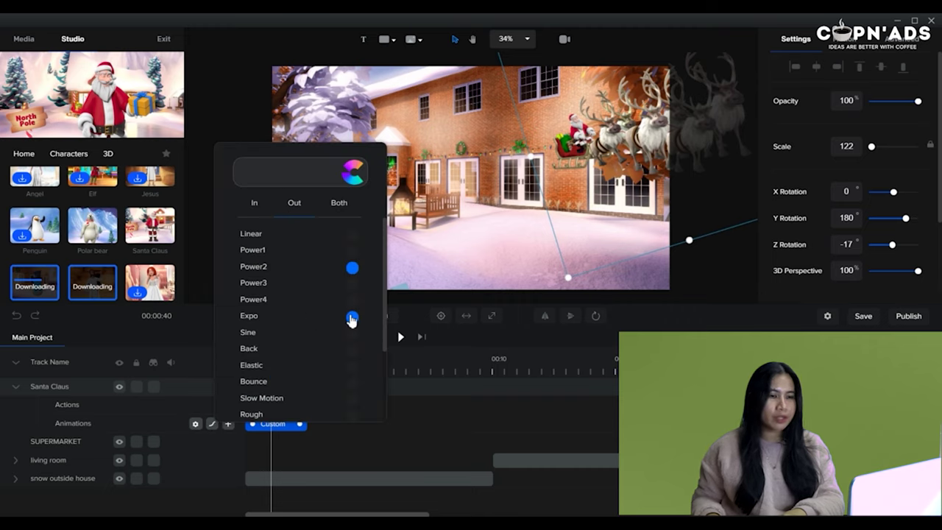
{"action": "left_click", "coordinate": [352, 318]}
{"action": "left_click", "coordinate": [352, 252]}
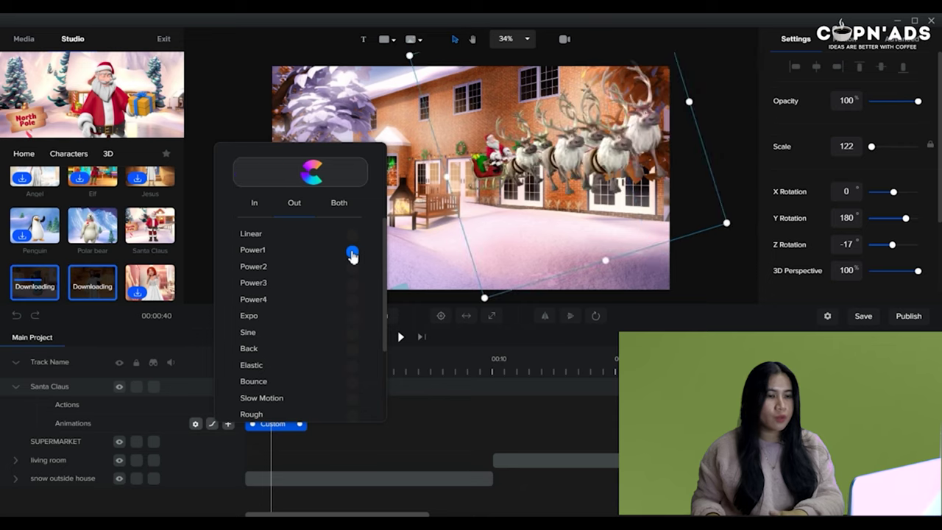
{"action": "left_click", "coordinate": [354, 236]}
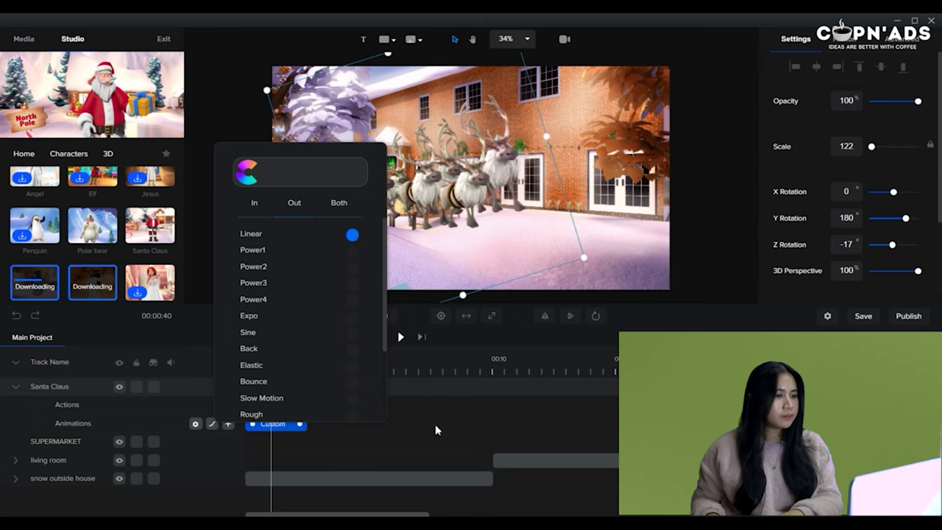
{"action": "left_click", "coordinate": [408, 416]}
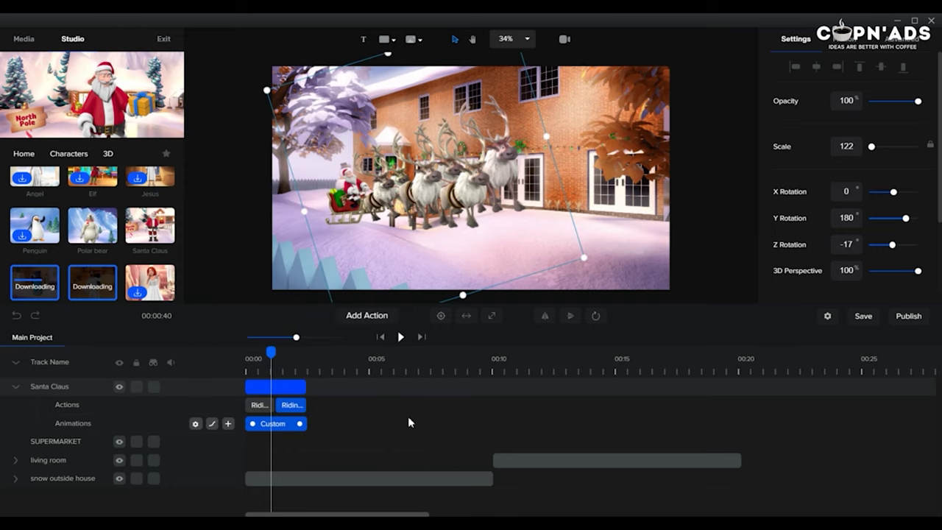
{"action": "left_click", "coordinate": [379, 338]}
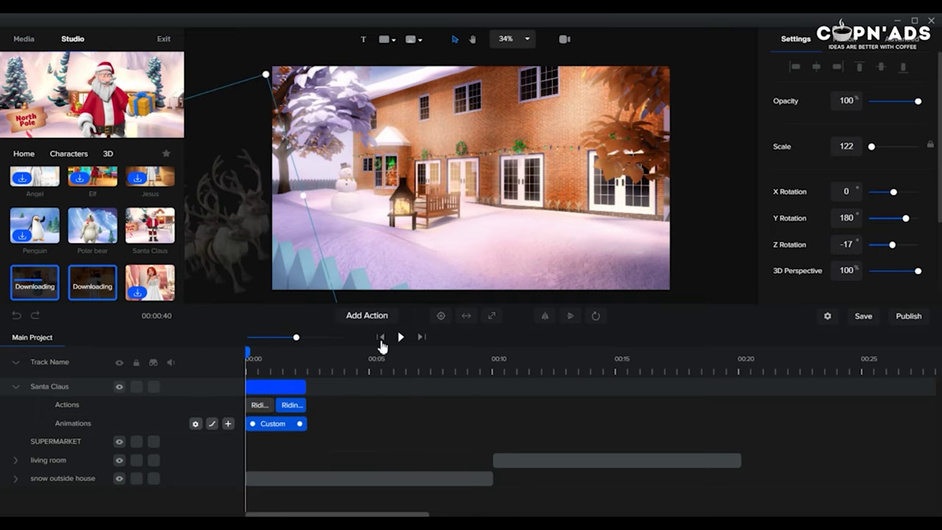
{"action": "left_click", "coordinate": [401, 337]}
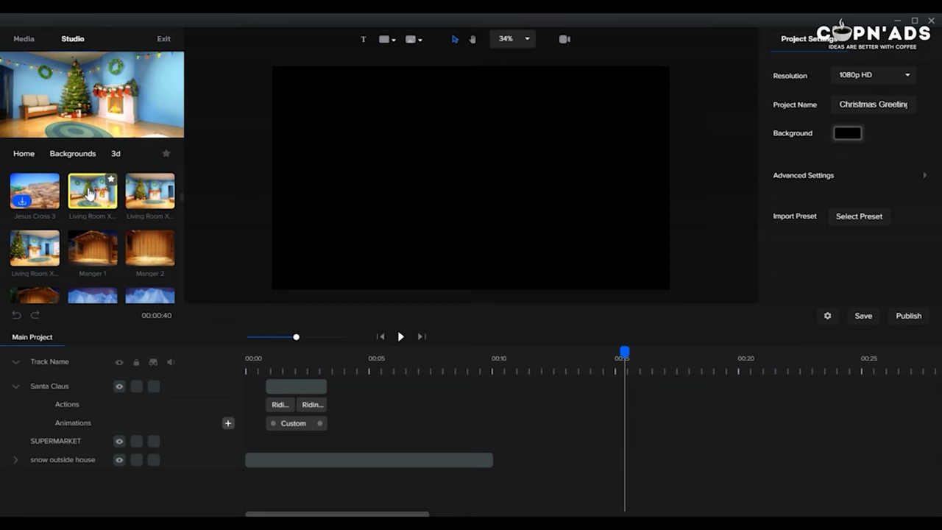
- Set the Living Room as the background, starting around 00:10
{"action": "left_click_drag", "start_coordinate": [92, 191], "coordinate": [452, 217]}
{"action": "left_click", "coordinate": [705, 390]}
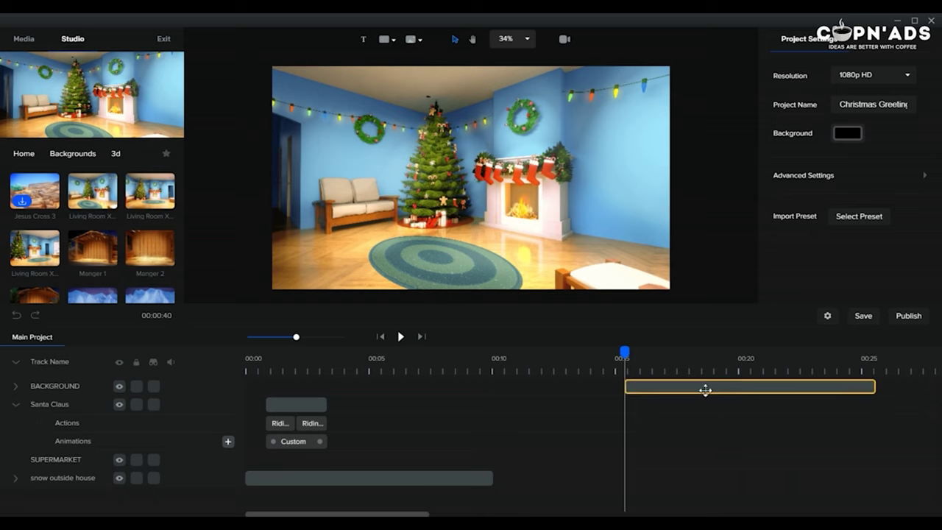
{"action": "left_click_drag", "start_coordinate": [704, 386], "coordinate": [570, 384]}
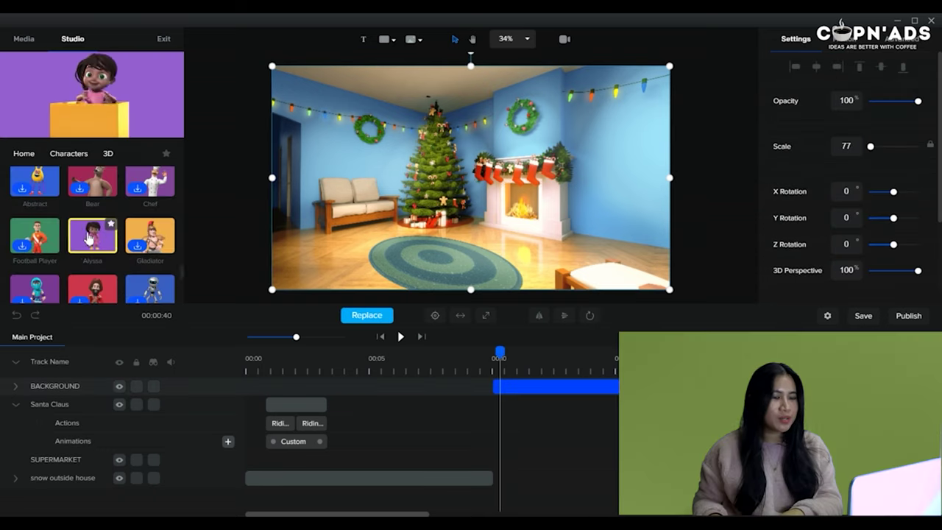
- Place a shrunken Alyssa before the tree with Pops Out Of The Box, then add Baby
{"action": "left_click_drag", "start_coordinate": [92, 236], "coordinate": [472, 207]}
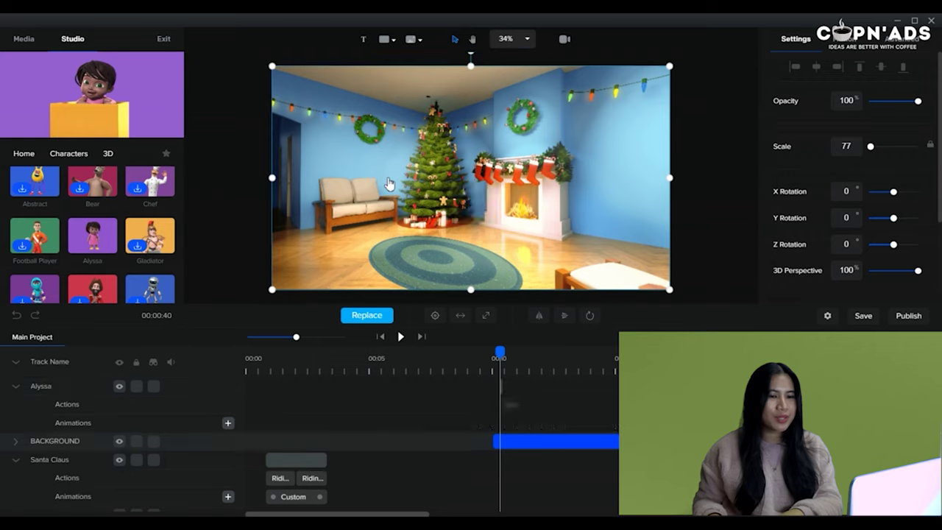
{"action": "left_click_drag", "start_coordinate": [578, 76], "coordinate": [391, 205]}
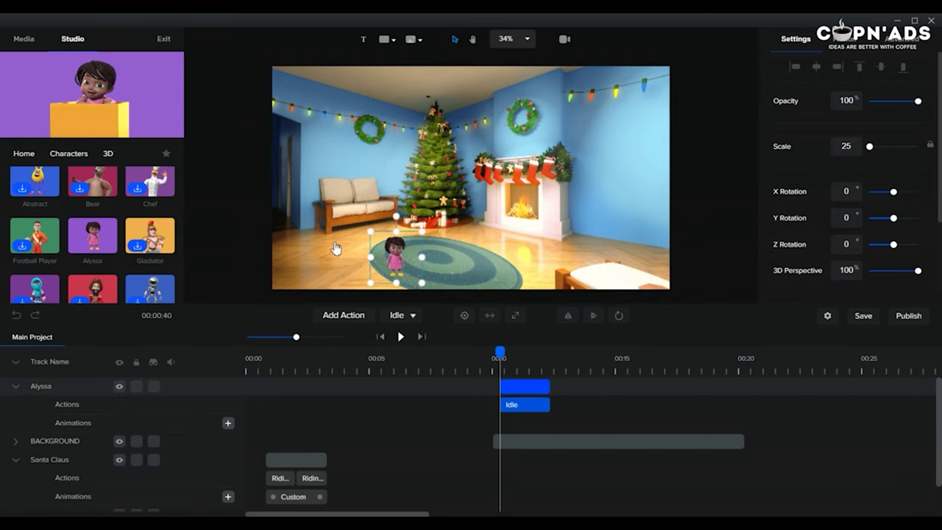
{"action": "left_click_drag", "start_coordinate": [398, 273], "coordinate": [444, 220]}
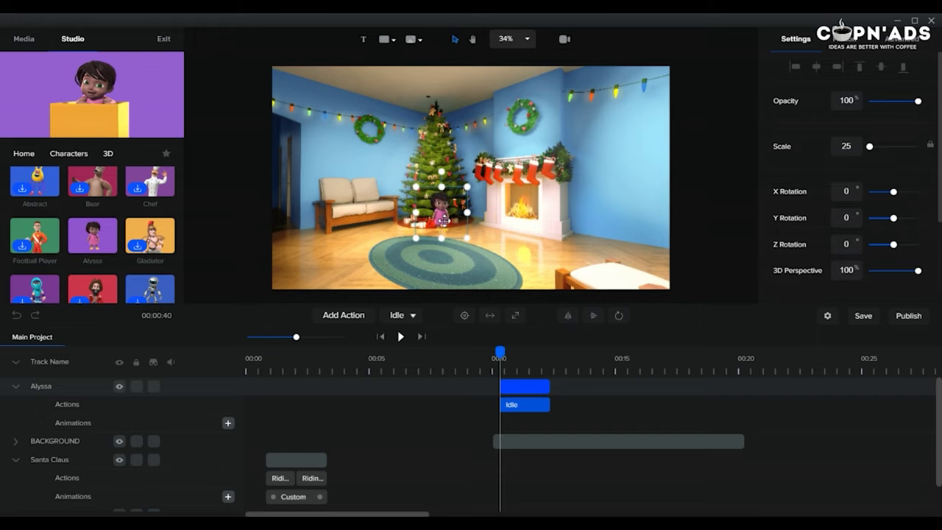
{"action": "left_click_drag", "start_coordinate": [468, 187], "coordinate": [463, 190]}
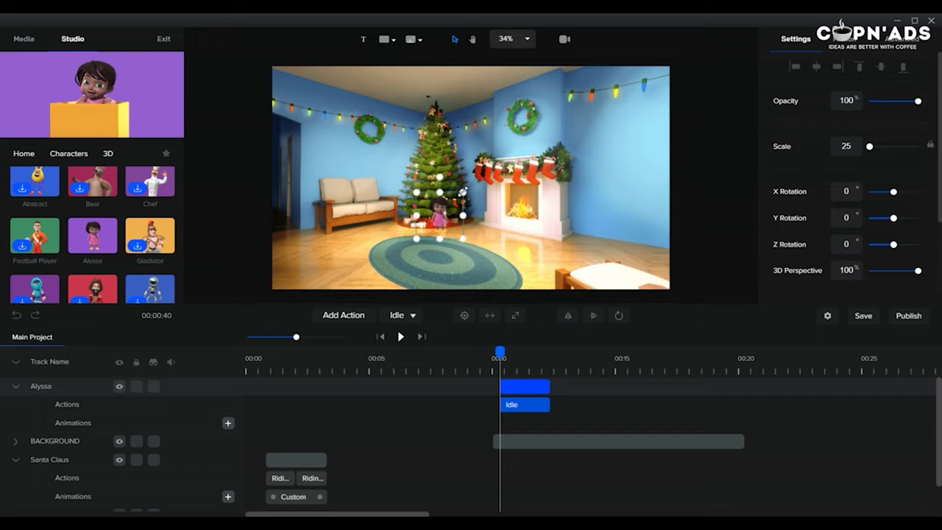
{"action": "left_click", "coordinate": [396, 317]}
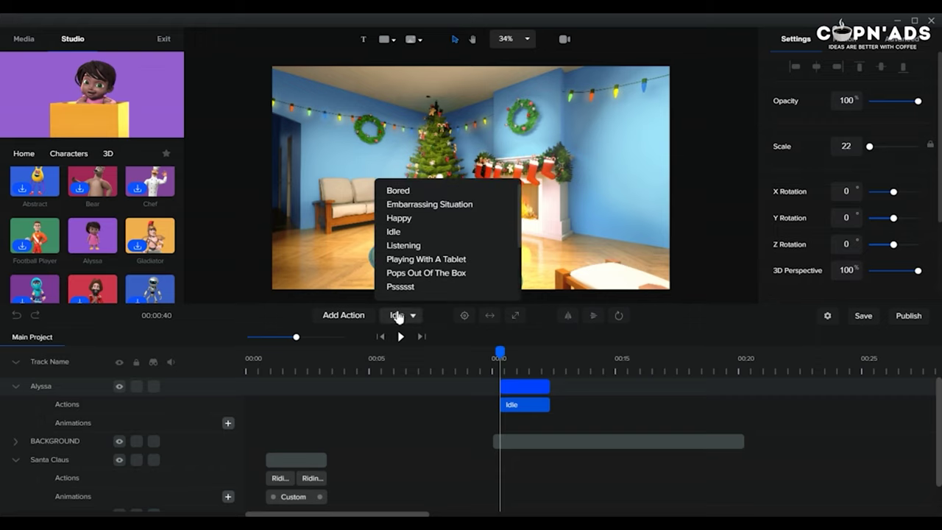
{"action": "left_click", "coordinate": [444, 276]}
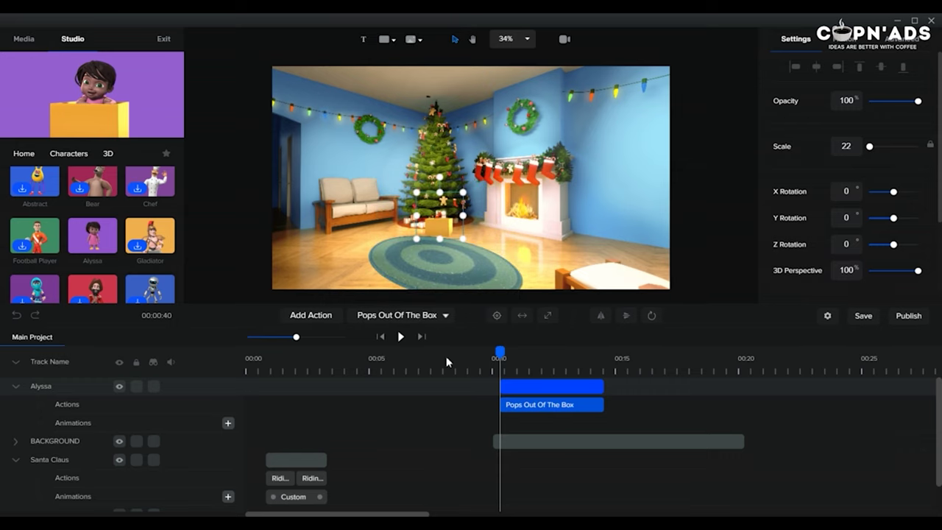
{"action": "left_click_drag", "start_coordinate": [522, 384], "coordinate": [521, 383]}
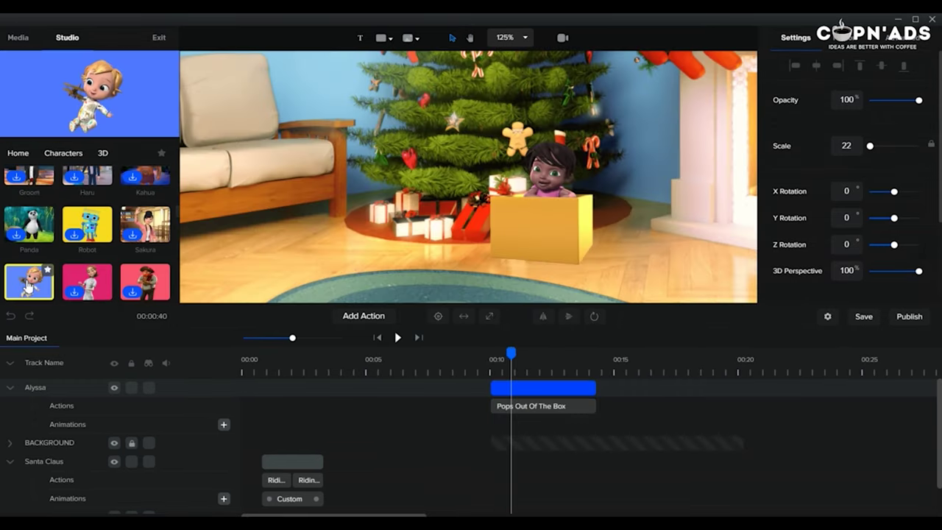
{"action": "left_click_drag", "start_coordinate": [48, 288], "coordinate": [350, 202]}
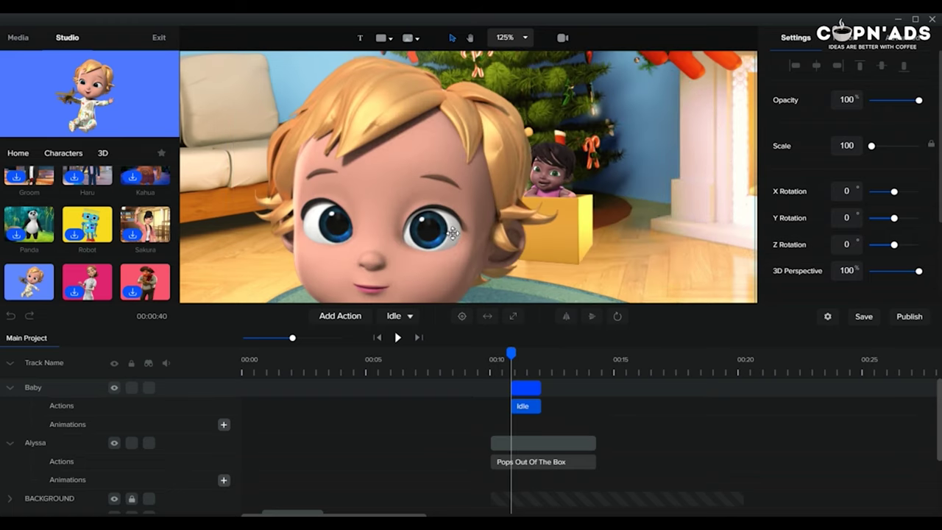
- Shrink the Baby near the tree and start its clip slightly earlier
{"action": "left_click", "coordinate": [518, 78]}
{"action": "left_click_drag", "start_coordinate": [518, 78], "coordinate": [751, 195]}
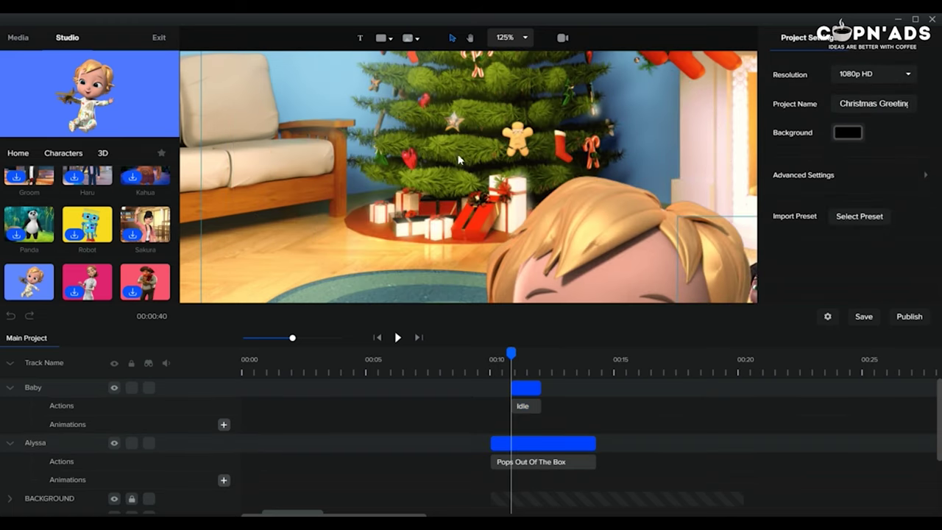
{"action": "left_click", "coordinate": [524, 37]}
{"action": "left_click", "coordinate": [515, 126]}
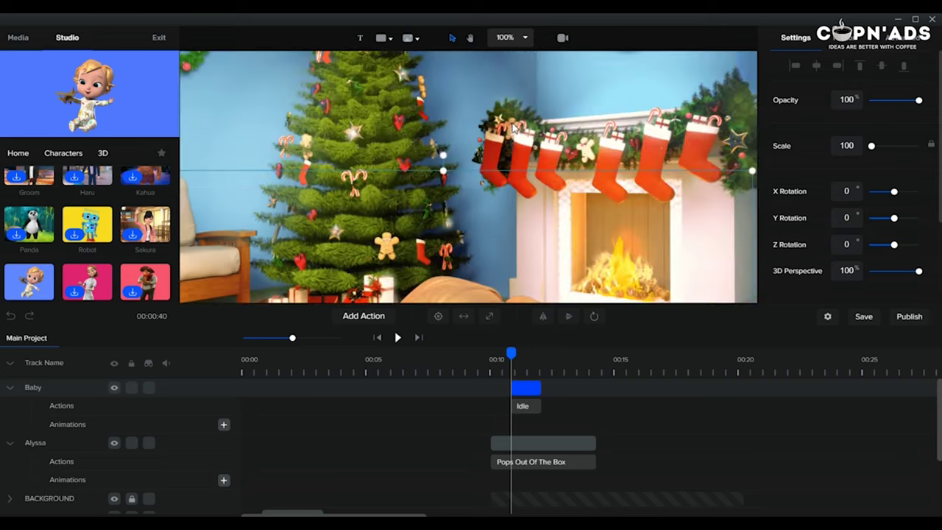
{"action": "left_click", "coordinate": [553, 264]}
{"action": "left_click", "coordinate": [516, 38]}
{"action": "left_click", "coordinate": [517, 60]}
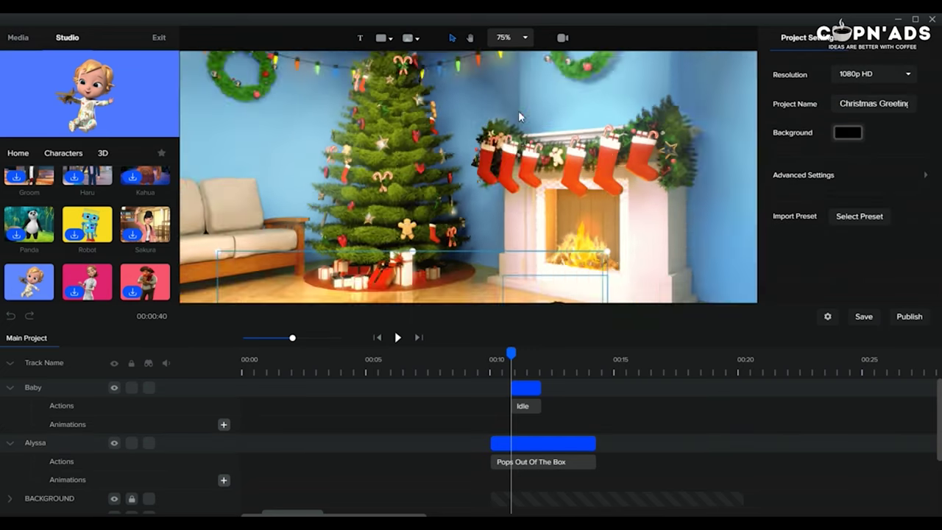
{"action": "left_click_drag", "start_coordinate": [465, 274], "coordinate": [392, 173]}
{"action": "left_click_drag", "start_coordinate": [520, 388], "coordinate": [500, 388]}
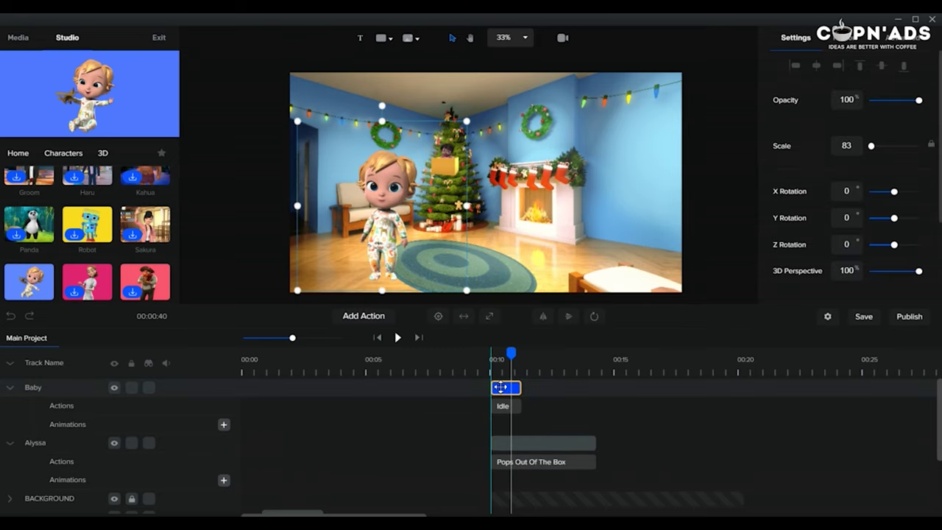
{"action": "left_click_drag", "start_coordinate": [466, 121], "coordinate": [377, 210]}
- Move Alyssa and the Baby down to the base of the tree
{"action": "left_click", "coordinate": [448, 171]}
{"action": "left_click_drag", "start_coordinate": [448, 171], "coordinate": [471, 228]}
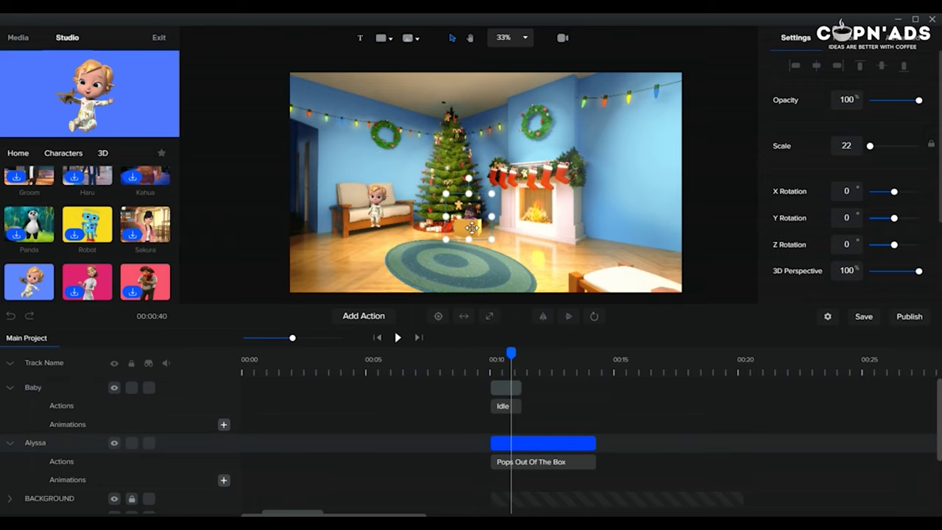
{"action": "left_click_drag", "start_coordinate": [377, 212], "coordinate": [431, 213]}
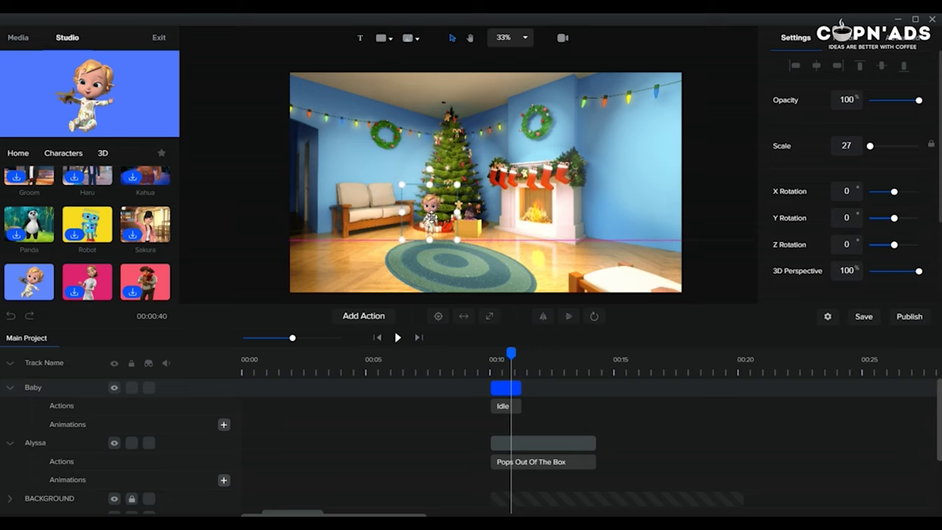
- At 125% zoom, fine-tune the Baby beside Alyssa's box and set Y Rotation to 180
{"action": "left_click", "coordinate": [525, 38]}
{"action": "left_click", "coordinate": [515, 150]}
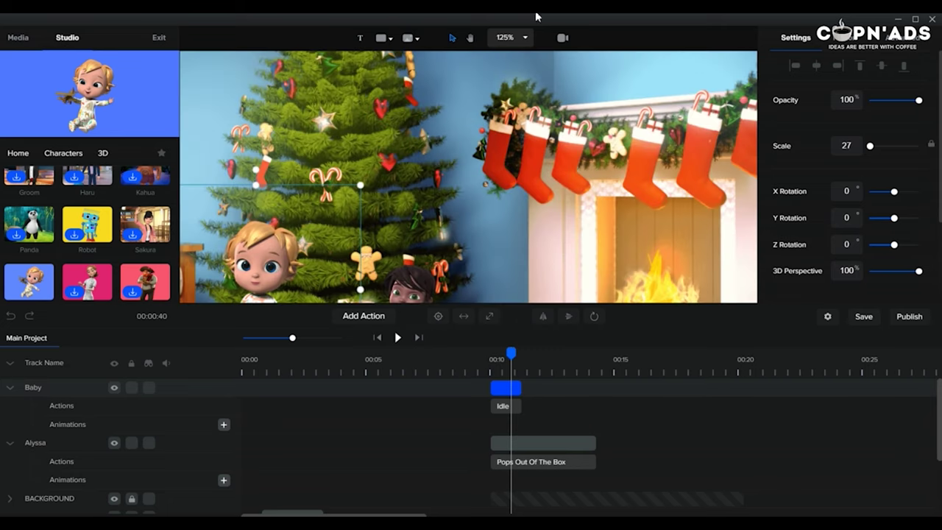
{"action": "left_click", "coordinate": [472, 40]}
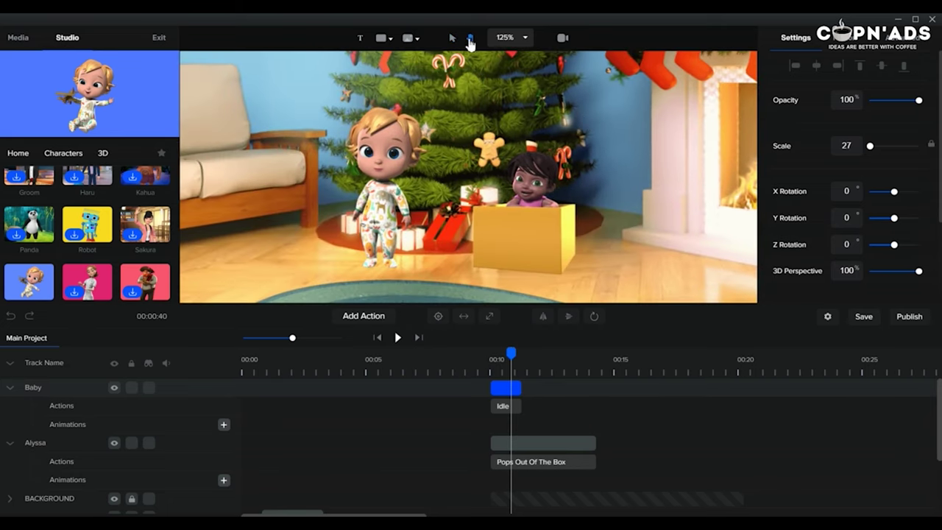
{"action": "left_click_drag", "start_coordinate": [368, 199], "coordinate": [391, 199]}
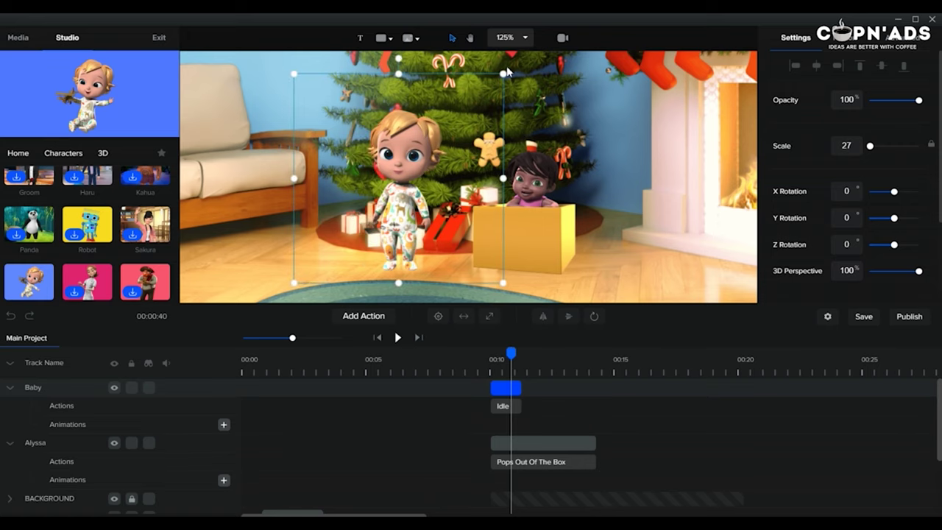
{"action": "left_click_drag", "start_coordinate": [505, 72], "coordinate": [452, 119]}
{"action": "left_click_drag", "start_coordinate": [372, 192], "coordinate": [337, 197]}
{"action": "left_click_drag", "start_coordinate": [417, 118], "coordinate": [404, 130]}
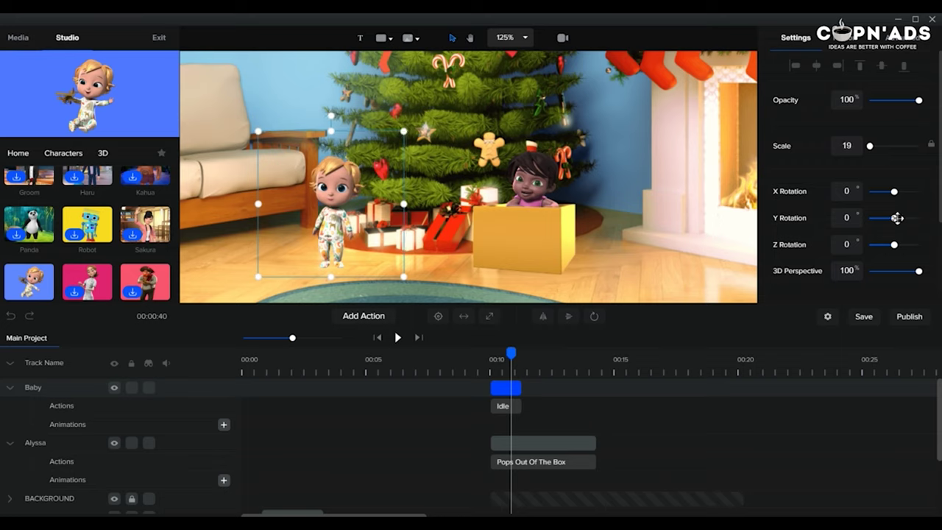
{"action": "mouse_move", "coordinate": [897, 218]}
{"action": "left_mouse_down"}
{"action": "mouse_move", "coordinate": [888, 214]}
{"action": "mouse_move", "coordinate": [910, 220]}
{"action": "left_mouse_up"}
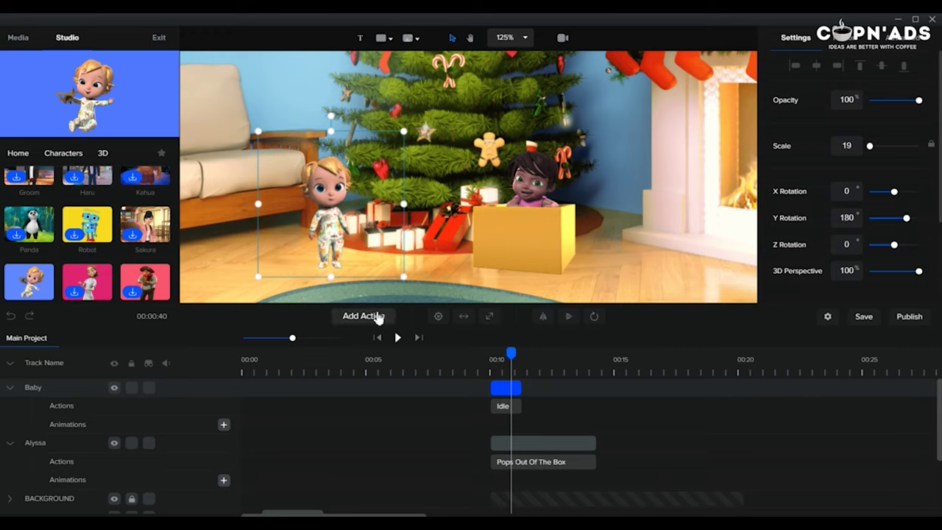
- Give Baby the Crawling action and delete her Idle clip
{"action": "left_click", "coordinate": [377, 316]}
{"action": "left_click", "coordinate": [386, 190]}
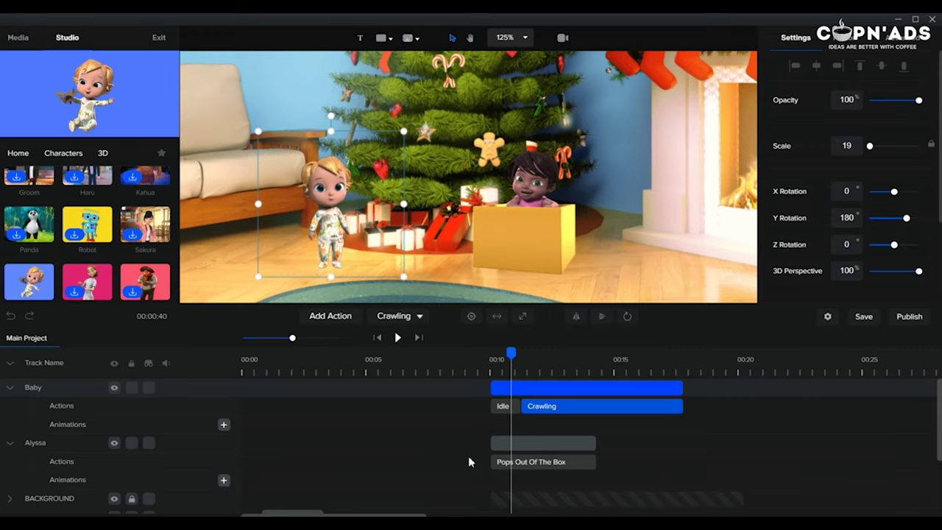
{"action": "left_click", "coordinate": [516, 406]}
{"action": "mouse_move", "coordinate": [513, 353]}
{"action": "left_mouse_down"}
{"action": "mouse_move", "coordinate": [498, 360]}
{"action": "mouse_move", "coordinate": [520, 363]}
{"action": "mouse_move", "coordinate": [488, 354]}
{"action": "mouse_move", "coordinate": [498, 355]}
{"action": "left_mouse_up"}
- Animate Baby's position crawling across the floor toward the gift box, then review it
{"action": "left_click", "coordinate": [223, 424]}
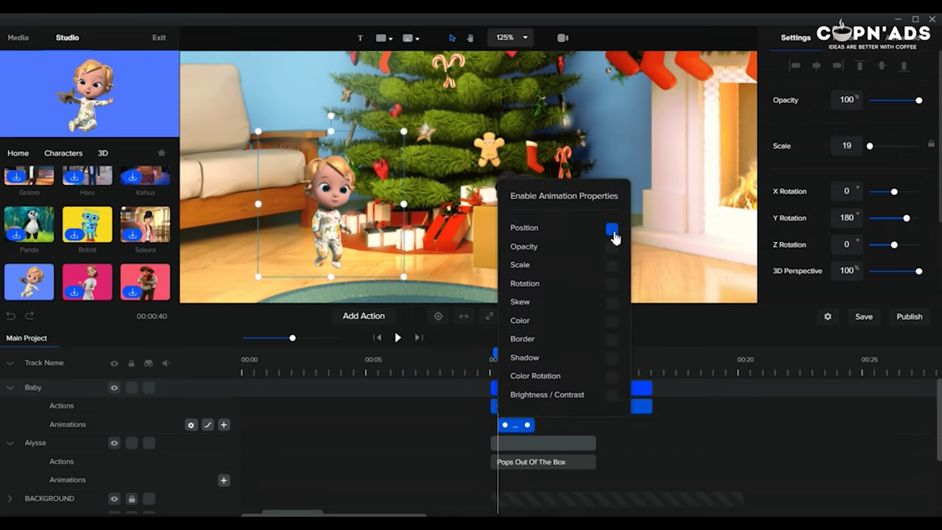
{"action": "left_click", "coordinate": [522, 442]}
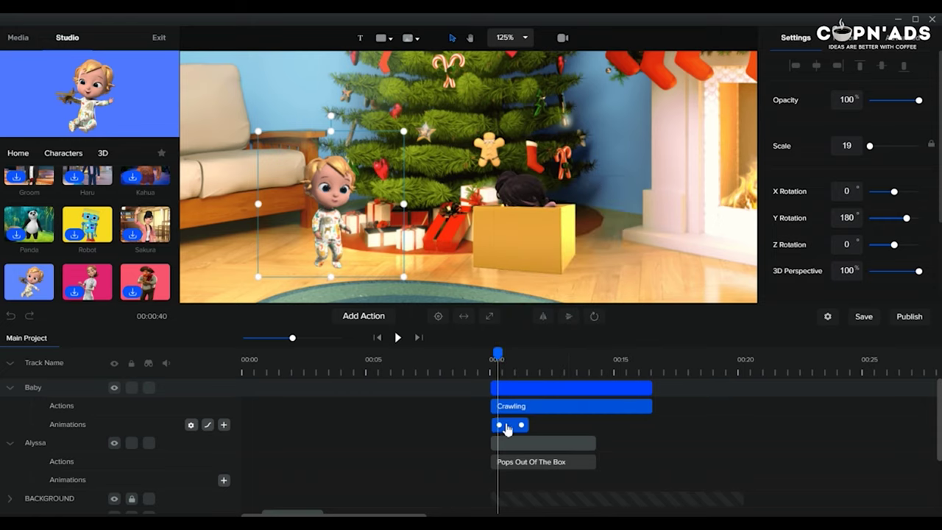
{"action": "left_click_drag", "start_coordinate": [497, 355], "coordinate": [530, 366]}
{"action": "left_click", "coordinate": [495, 441]}
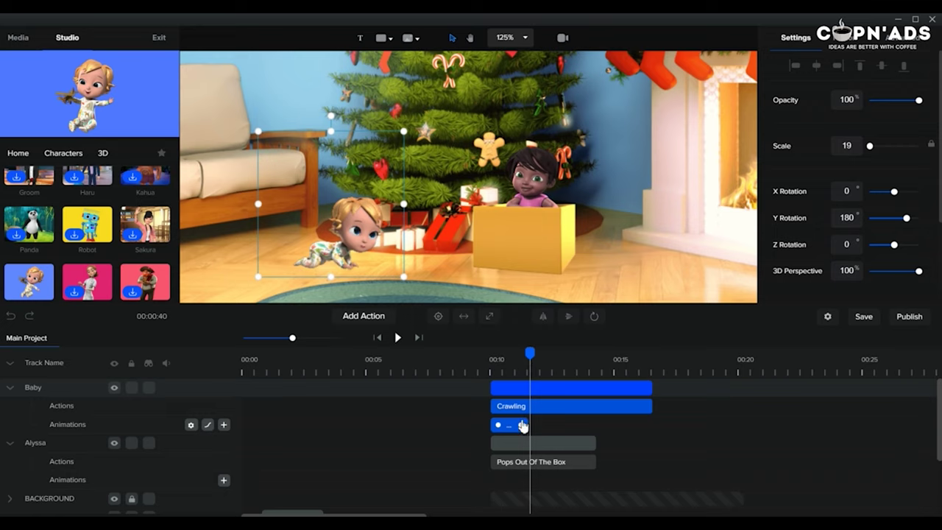
{"action": "left_click_drag", "start_coordinate": [349, 247], "coordinate": [431, 241]}
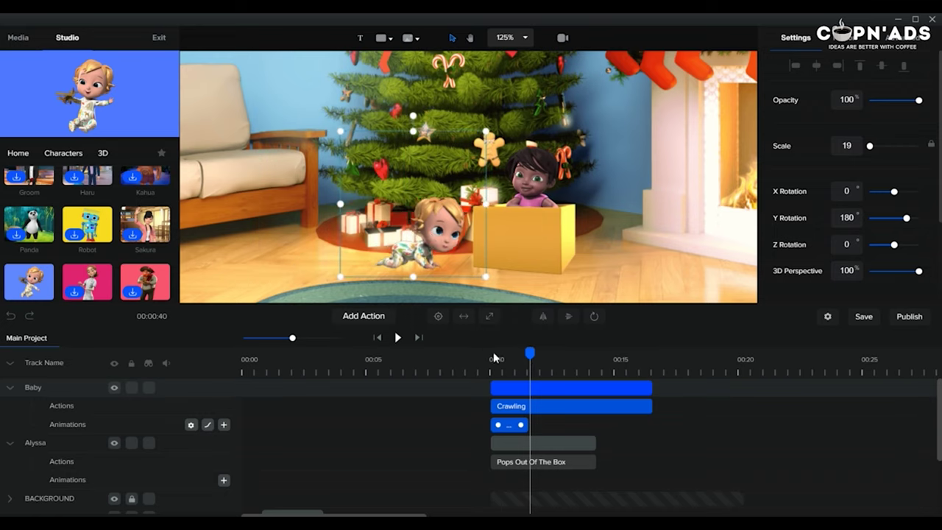
{"action": "left_click", "coordinate": [493, 352]}
{"action": "left_click", "coordinate": [514, 359]}
{"action": "left_click", "coordinate": [532, 366]}
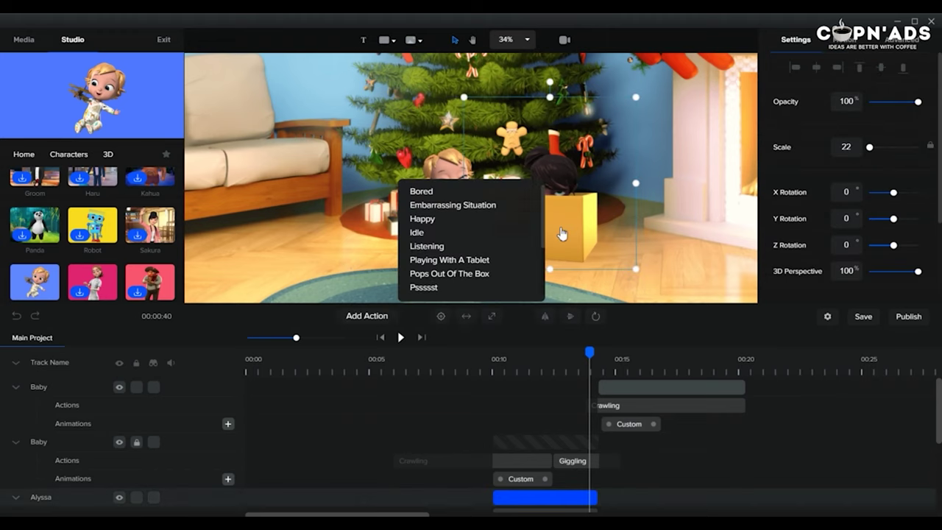
- Add a Running action to Alyssa's track after her pop-out and scrub to preview it
{"action": "scroll", "coordinate": [601, 450], "scroll_direction": "down", "scroll_amount": 1}
{"action": "left_click", "coordinate": [376, 319]}
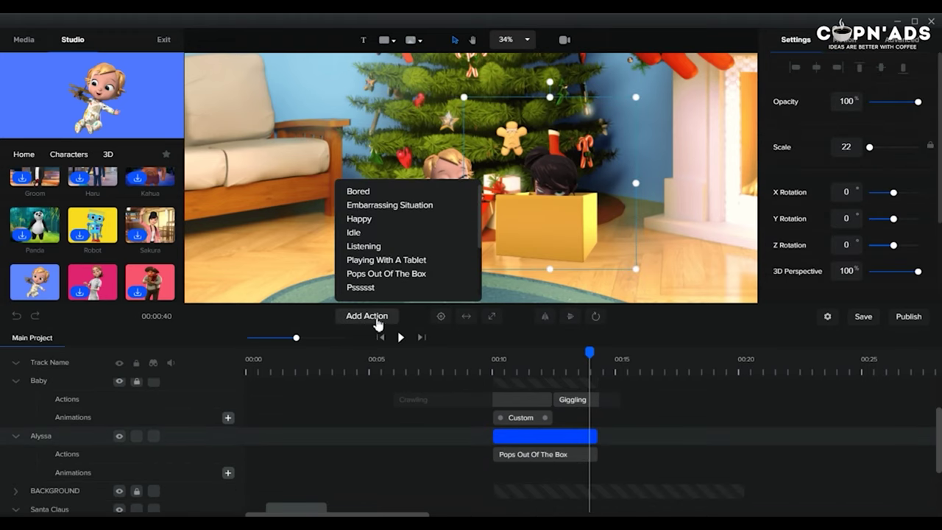
{"action": "scroll", "coordinate": [385, 254], "scroll_direction": "down", "scroll_amount": 3}
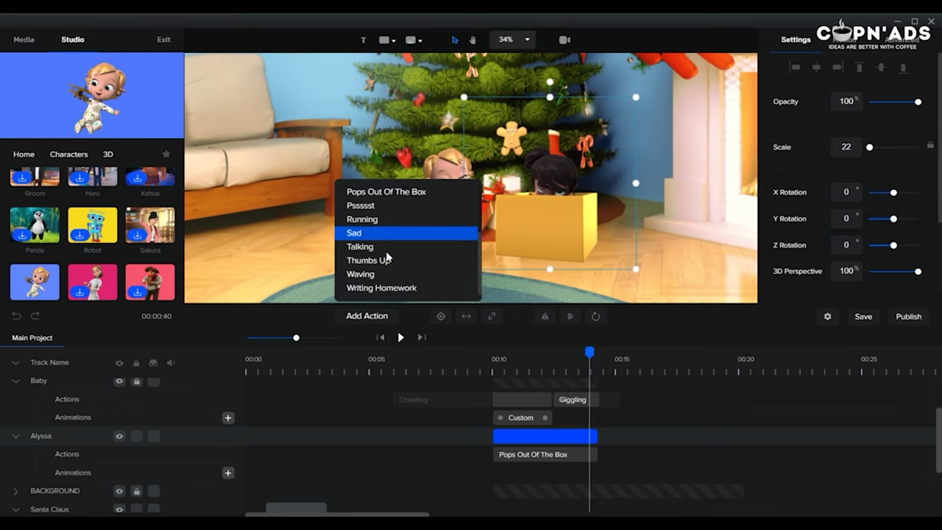
{"action": "scroll", "coordinate": [388, 253], "scroll_direction": "up", "scroll_amount": 3}
{"action": "scroll", "coordinate": [387, 255], "scroll_direction": "down", "scroll_amount": 3}
{"action": "left_click", "coordinate": [370, 219]}
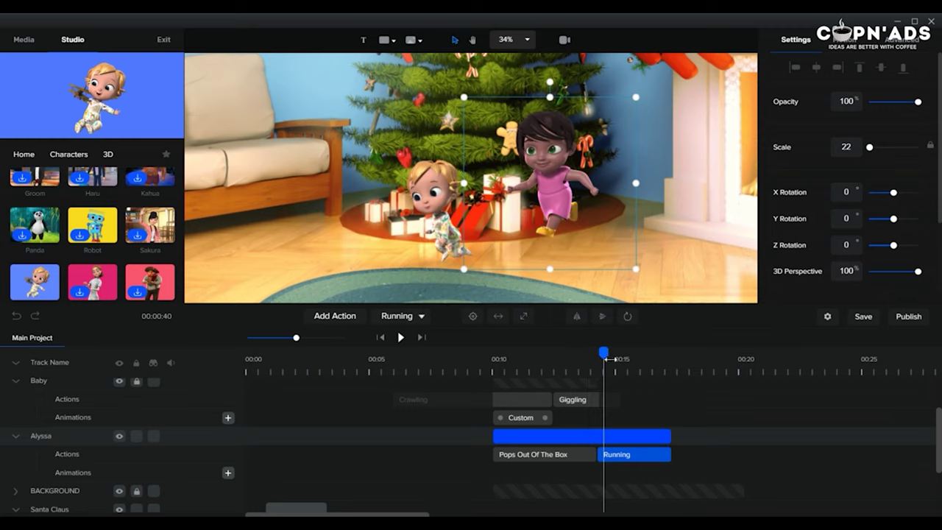
{"action": "left_click_drag", "start_coordinate": [628, 366], "coordinate": [600, 358]}
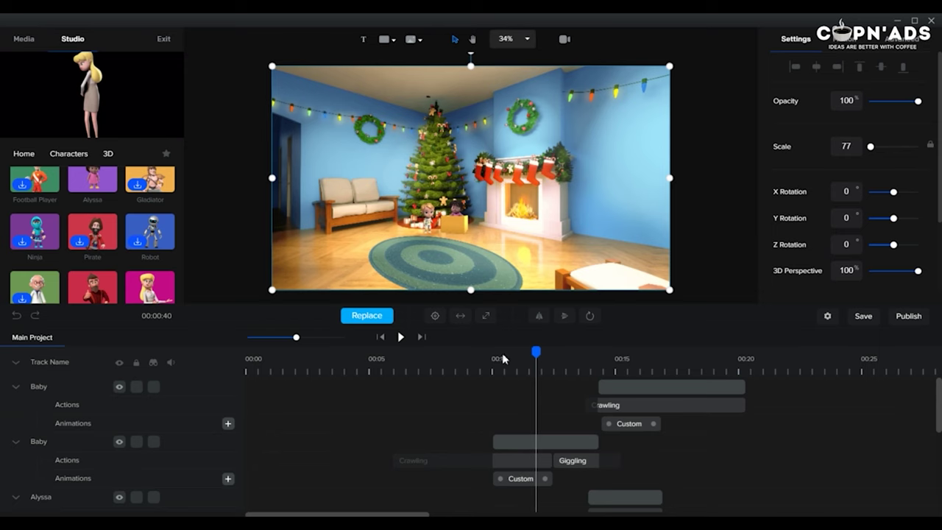
- Add a camera keyframe at 00:10 framed tightly on the tree and fireplace
{"action": "left_click", "coordinate": [564, 39]}
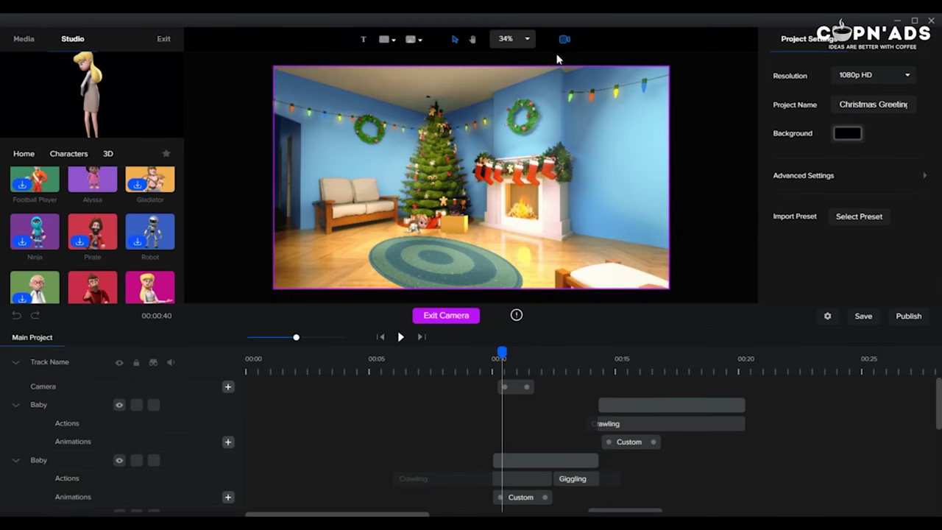
{"action": "mouse_move", "coordinate": [501, 355]}
{"action": "left_mouse_down"}
{"action": "mouse_move", "coordinate": [488, 350]}
{"action": "mouse_move", "coordinate": [505, 355]}
{"action": "left_mouse_up"}
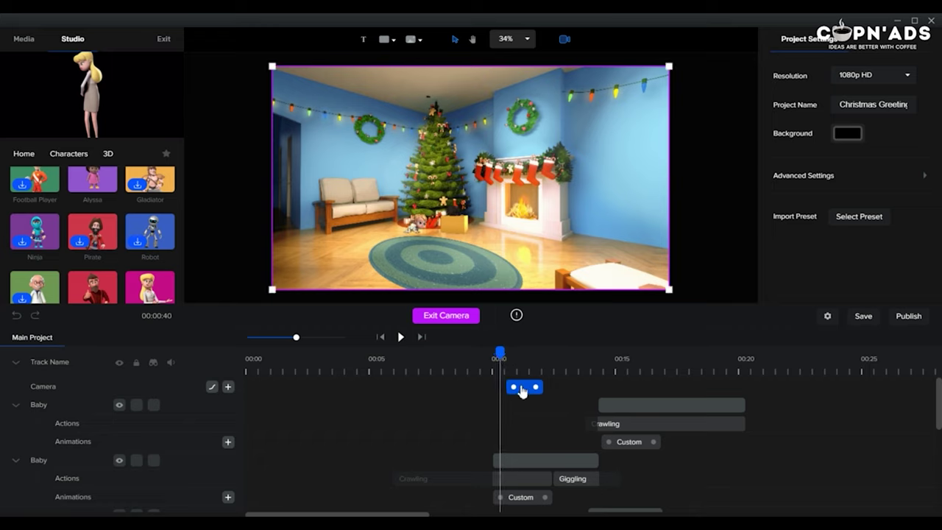
{"action": "left_click_drag", "start_coordinate": [274, 295], "coordinate": [496, 195]}
{"action": "left_click_drag", "start_coordinate": [573, 133], "coordinate": [464, 191]}
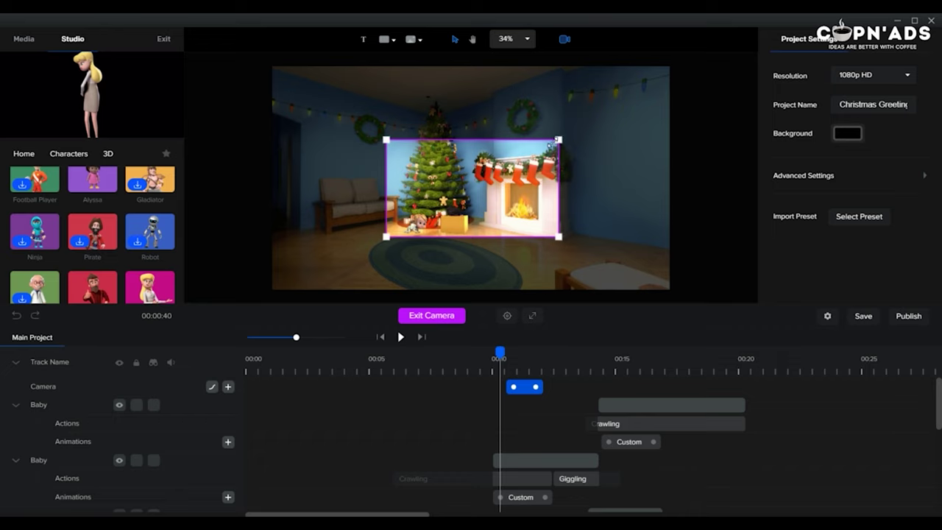
{"action": "left_click_drag", "start_coordinate": [558, 139], "coordinate": [513, 162]}
{"action": "left_click_drag", "start_coordinate": [474, 199], "coordinate": [473, 199]}
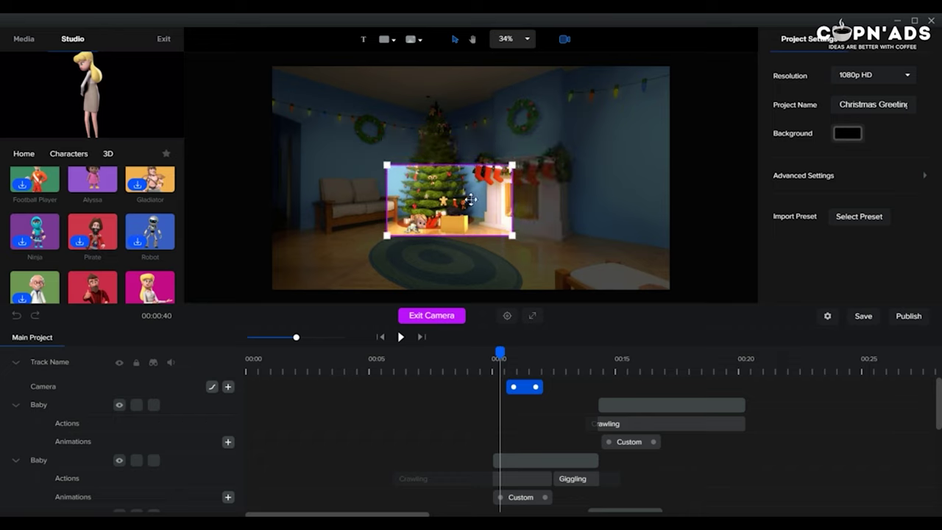
{"action": "left_click_drag", "start_coordinate": [516, 163], "coordinate": [524, 160]}
{"action": "left_click_drag", "start_coordinate": [500, 193], "coordinate": [502, 194]}
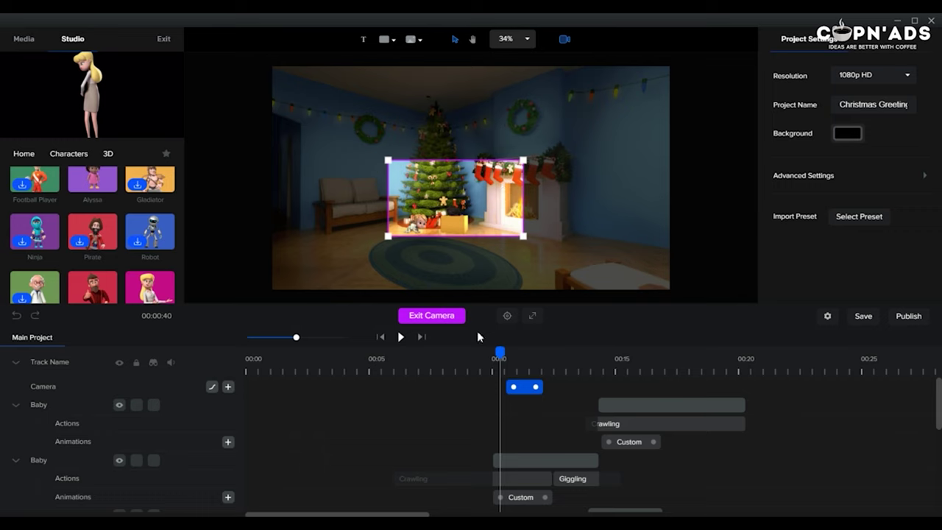
- Check the camera zoom at 12 seconds, review its easing options, and play it back from 00:10
{"action": "left_click", "coordinate": [550, 361]}
{"action": "left_click_drag", "start_coordinate": [556, 353], "coordinate": [503, 359]}
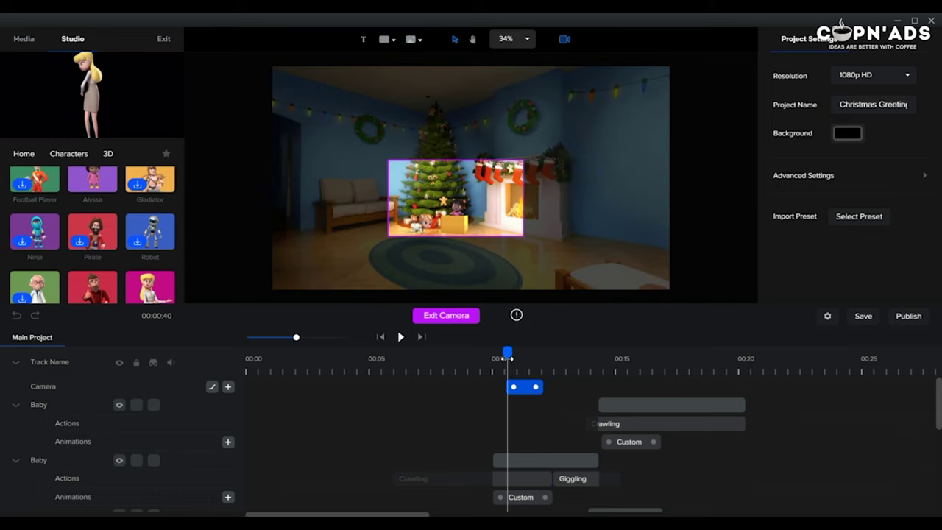
{"action": "left_click", "coordinate": [212, 387]}
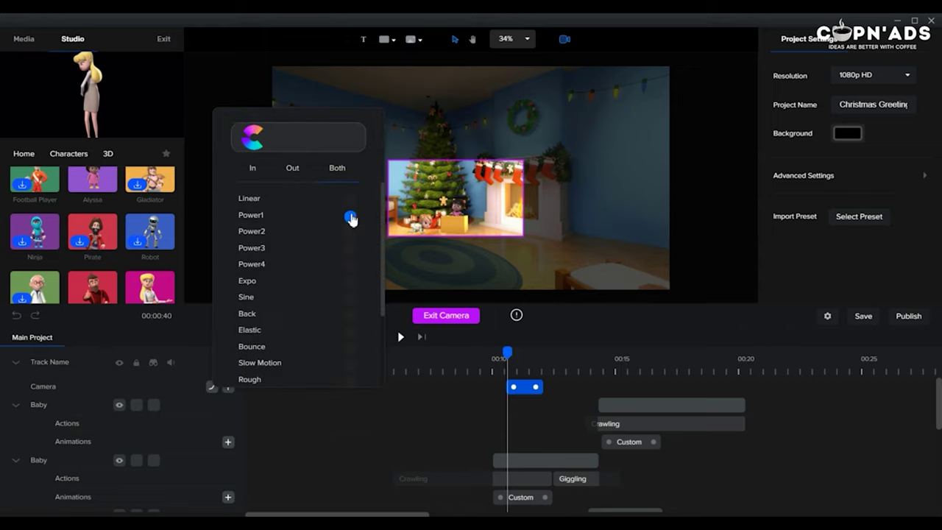
{"action": "left_click", "coordinate": [486, 276]}
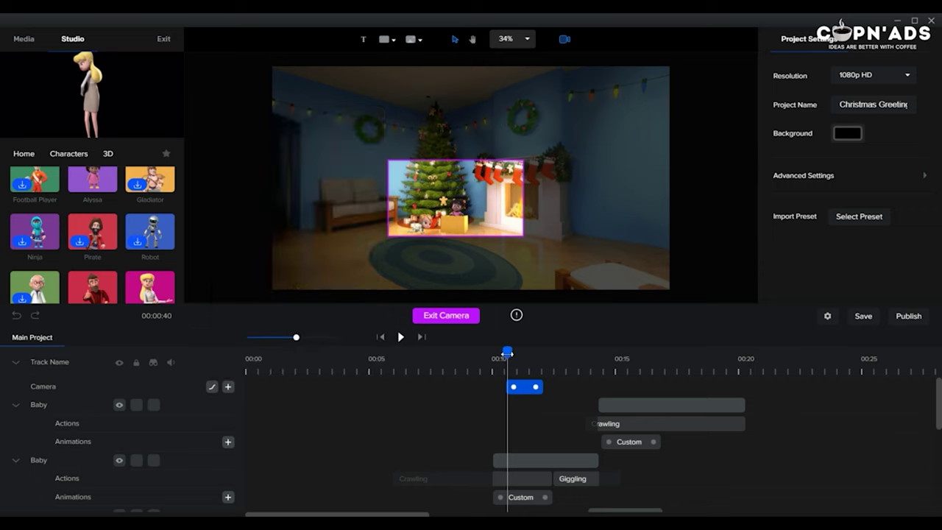
{"action": "left_click_drag", "start_coordinate": [507, 353], "coordinate": [491, 353]}
{"action": "left_click", "coordinate": [401, 340]}
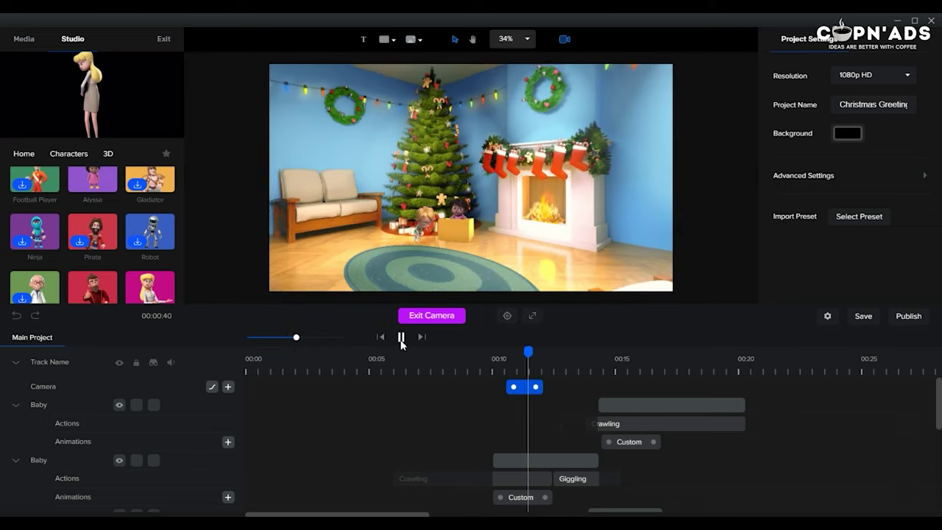
{"action": "left_click", "coordinate": [401, 339]}
- Lengthen the camera clip to about 00:23 and replay the move from its start
{"action": "left_click_drag", "start_coordinate": [536, 390], "coordinate": [710, 390]}
{"action": "left_click_drag", "start_coordinate": [553, 353], "coordinate": [495, 352]}
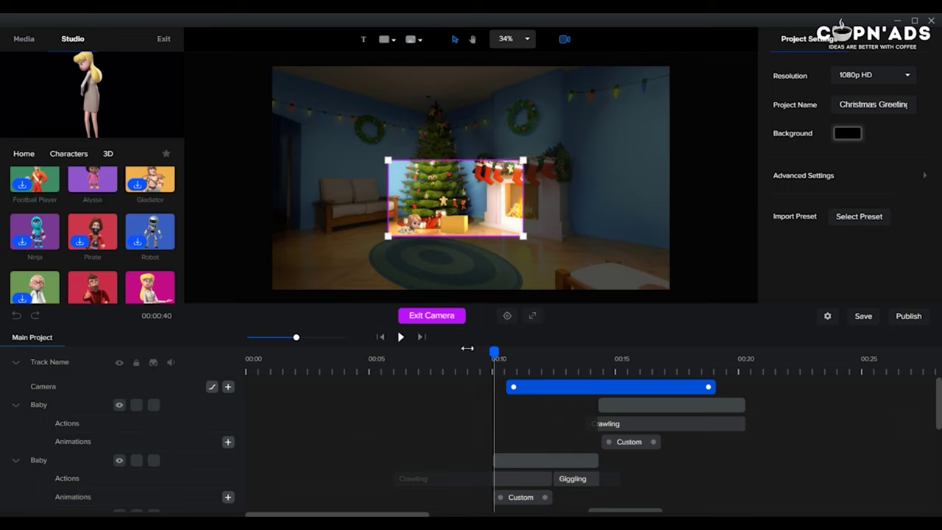
{"action": "left_click", "coordinate": [402, 338]}
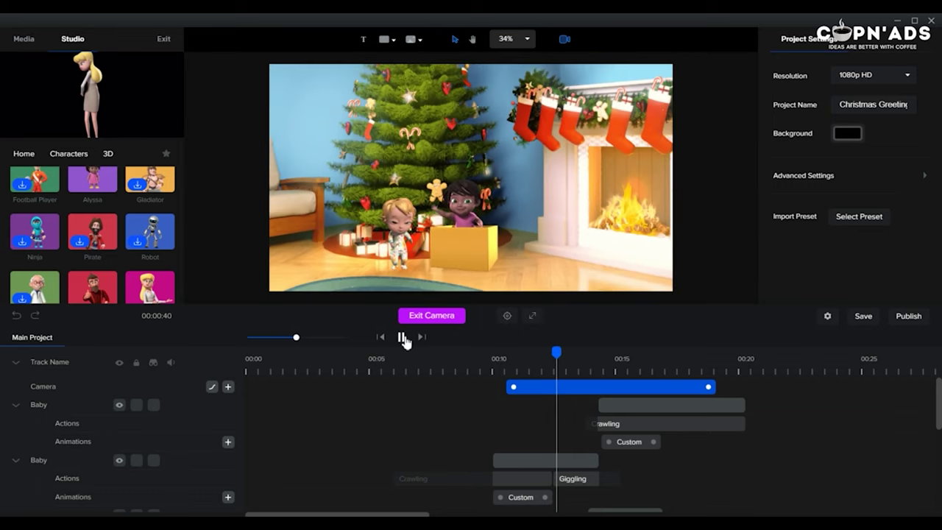
{"action": "key", "text": "space"}
{"action": "left_click_drag", "start_coordinate": [708, 387], "coordinate": [810, 389]}
- Preview the camera pull-back and trim the camera clip to end around 00:21
{"action": "left_click", "coordinate": [212, 387]}
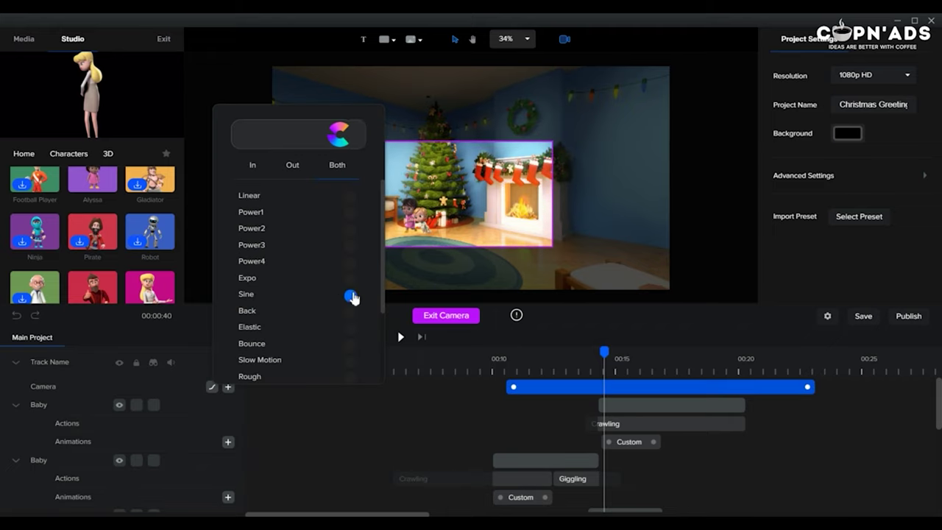
{"action": "mouse_move", "coordinate": [507, 360]}
{"action": "left_mouse_down"}
{"action": "mouse_move", "coordinate": [660, 357]}
{"action": "mouse_move", "coordinate": [497, 359]}
{"action": "mouse_move", "coordinate": [623, 359]}
{"action": "mouse_move", "coordinate": [659, 373]}
{"action": "mouse_move", "coordinate": [493, 367]}
{"action": "left_mouse_up"}
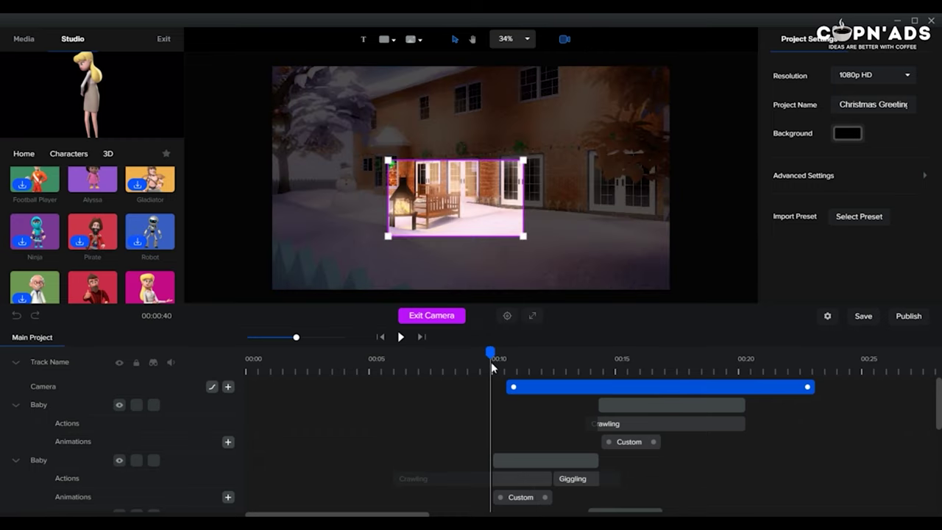
{"action": "left_click", "coordinate": [402, 338]}
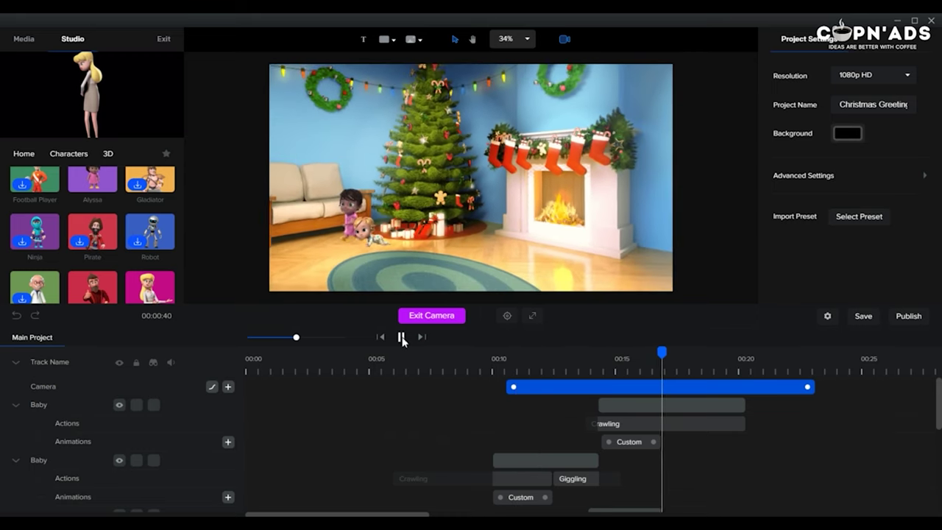
{"action": "left_click", "coordinate": [402, 338]}
{"action": "left_click_drag", "start_coordinate": [808, 386], "coordinate": [773, 387]}
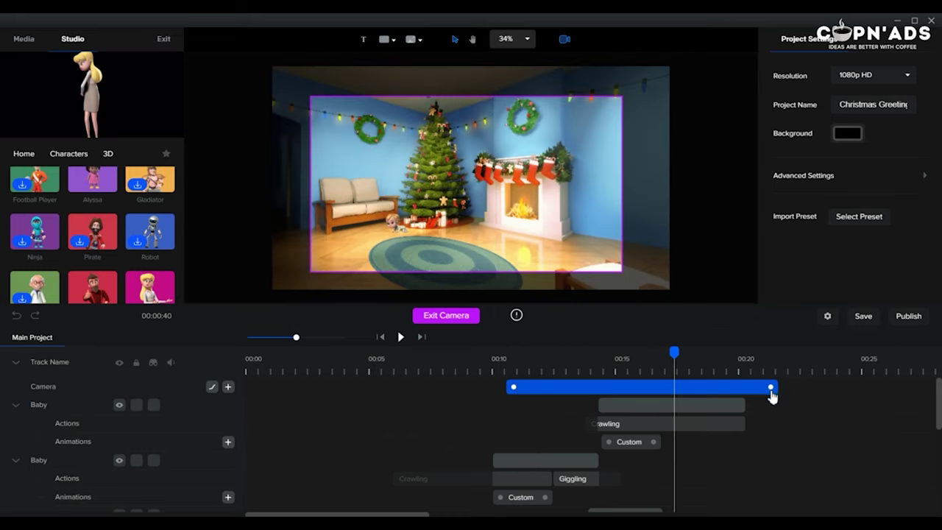
{"action": "left_click", "coordinate": [542, 357]}
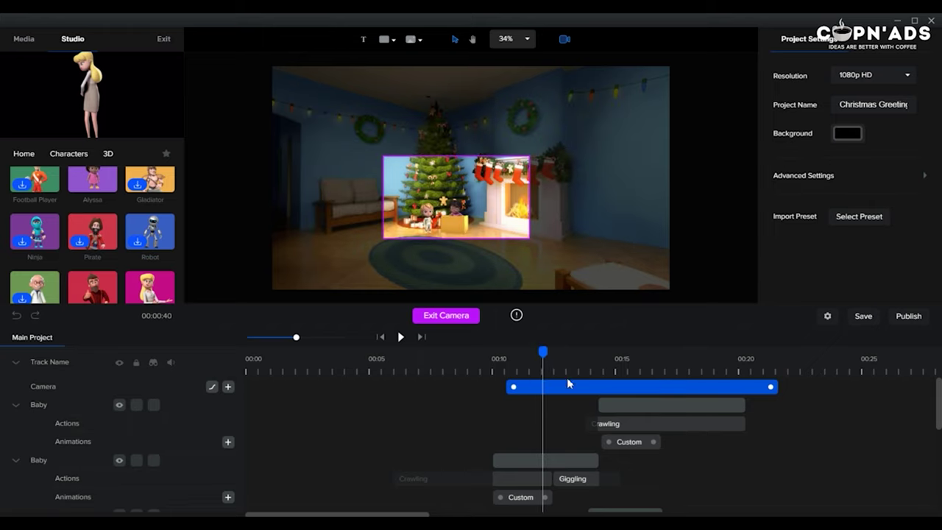
{"action": "left_click", "coordinate": [500, 358]}
- Tighten the 00:10 opening close-up on the children and set the camera easing to Sine
{"action": "left_click_drag", "start_coordinate": [522, 157], "coordinate": [483, 182]}
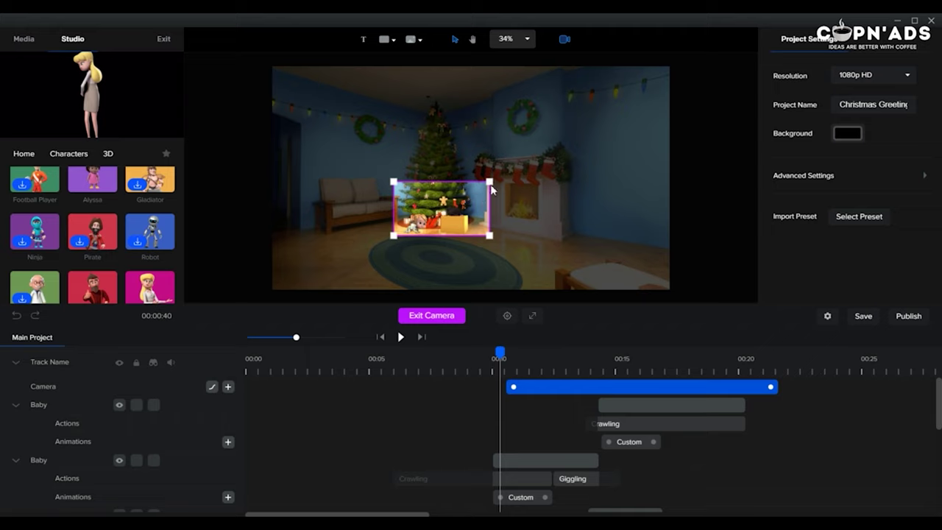
{"action": "scroll", "coordinate": [470, 203], "scroll_direction": "down", "scroll_amount": 1}
{"action": "left_click_drag", "start_coordinate": [470, 202], "coordinate": [473, 203]}
{"action": "mouse_move", "coordinate": [515, 361]}
{"action": "left_mouse_down"}
{"action": "mouse_move", "coordinate": [663, 372]}
{"action": "mouse_move", "coordinate": [530, 364]}
{"action": "left_mouse_up"}
{"action": "left_click", "coordinate": [212, 386]}
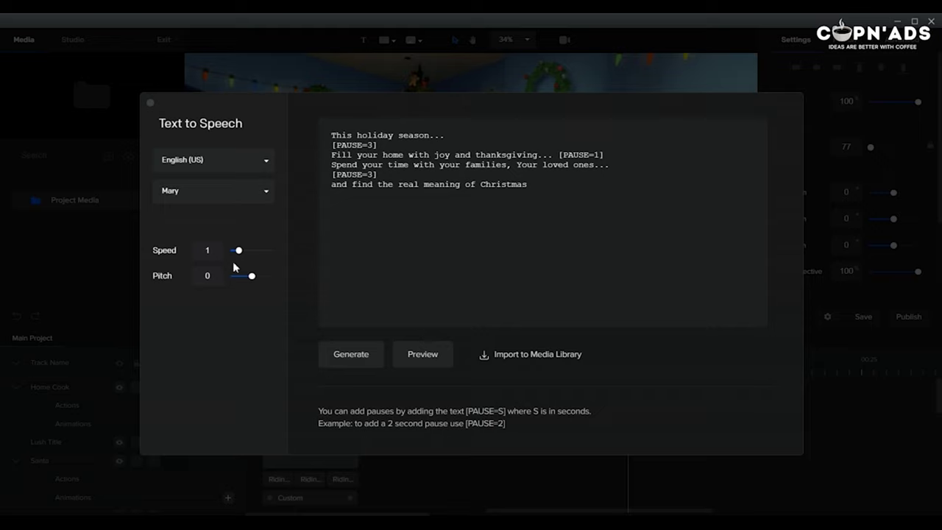
- Generate the narration with the Sally voice at speed 0.9
{"action": "type", "text": "2"}
{"action": "left_click", "coordinate": [249, 192]}
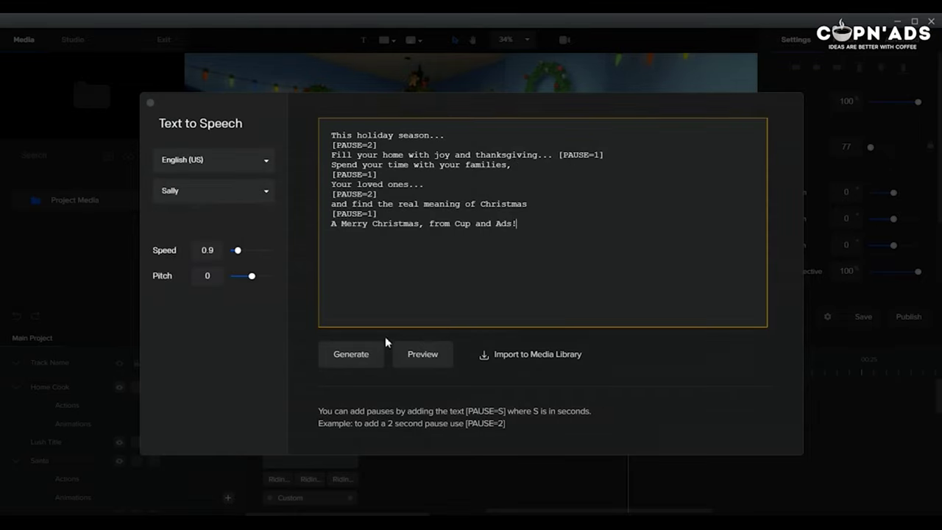
{"action": "left_click", "coordinate": [373, 359]}
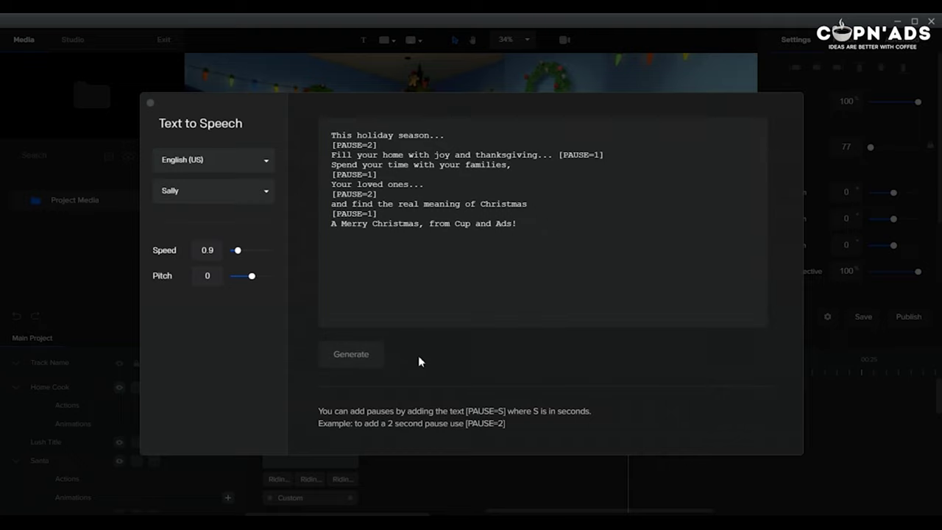